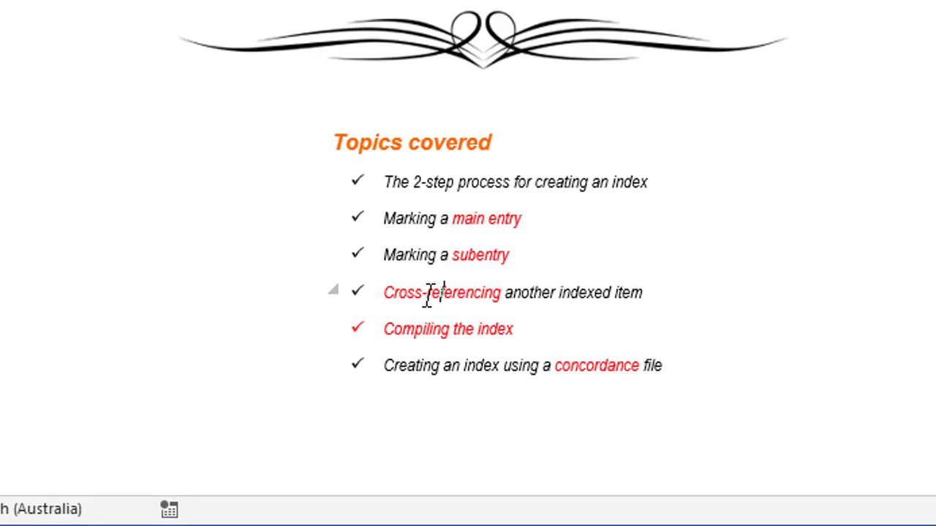
Select 'Cross-referencing' and open Mark Index Entry with it as the main entry
{"action": "left_click_drag", "start_coordinate": [399, 292], "coordinate": [500, 296]}
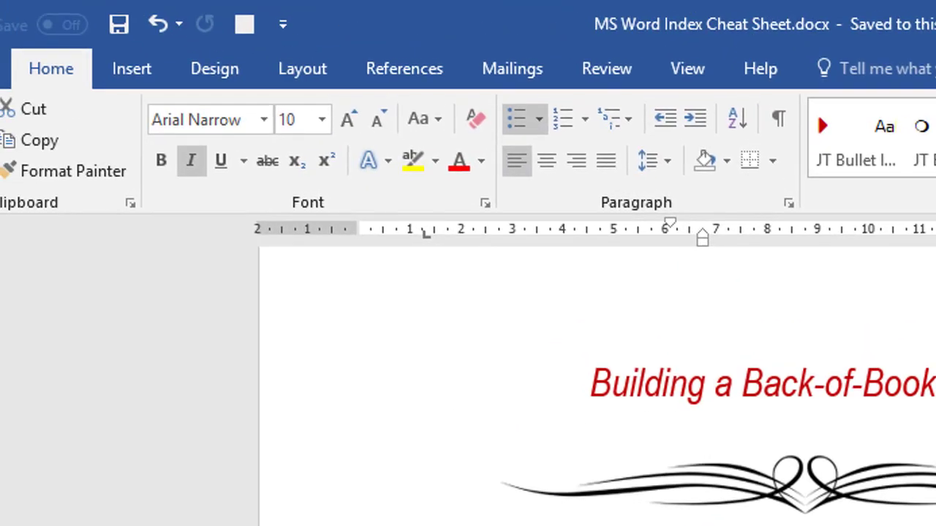
{"action": "left_click", "coordinate": [422, 70]}
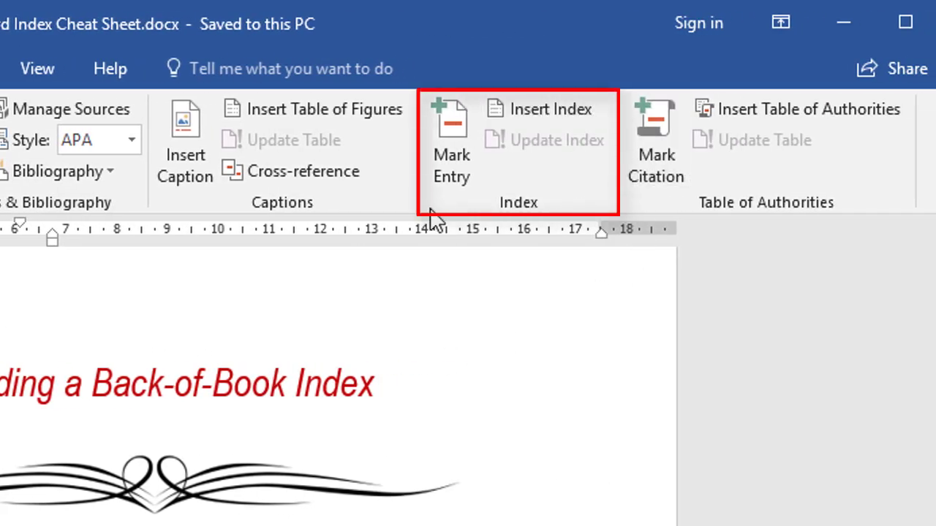
{"action": "left_click", "coordinate": [453, 154]}
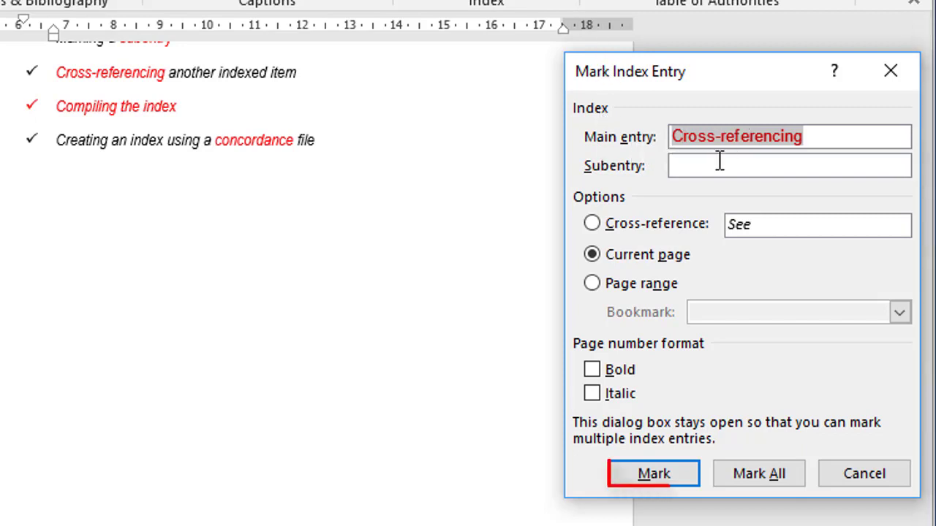
Mark all occurrences of 'Cross-referencing' and reveal its XE field with formatting marks shown
{"action": "left_click", "coordinate": [684, 479]}
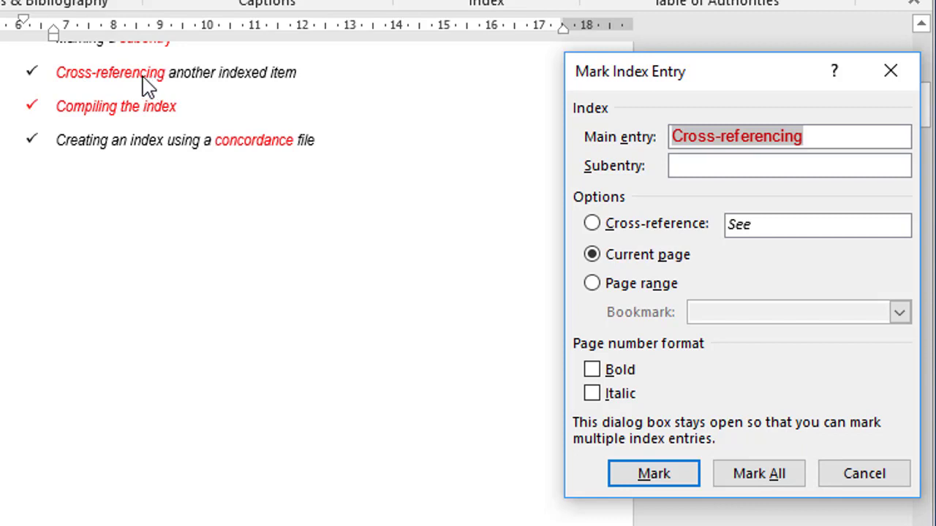
{"action": "left_click", "coordinate": [760, 477]}
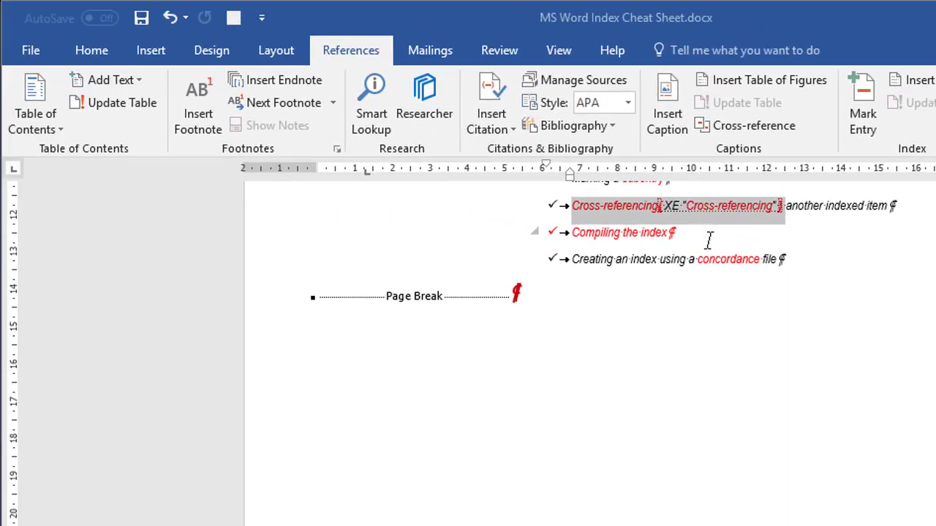
{"action": "left_click", "coordinate": [95, 52]}
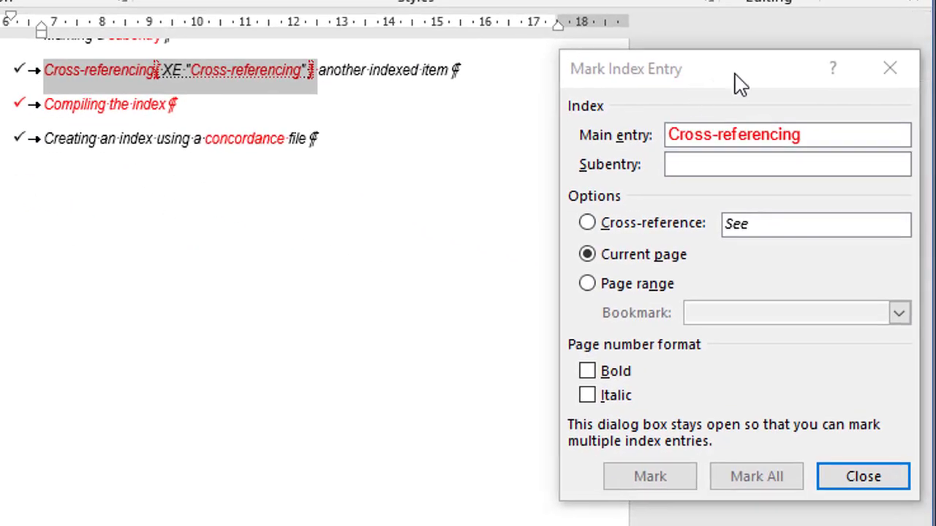
{"action": "left_click_drag", "start_coordinate": [739, 84], "coordinate": [672, 59]}
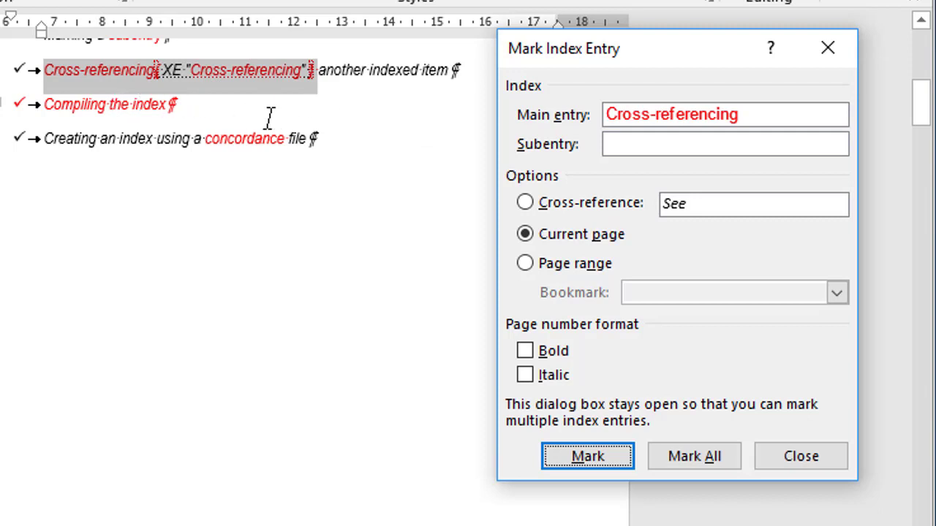
Mark all occurrences of 'Compiling the index' as an index entry
{"action": "left_click", "coordinate": [232, 110]}
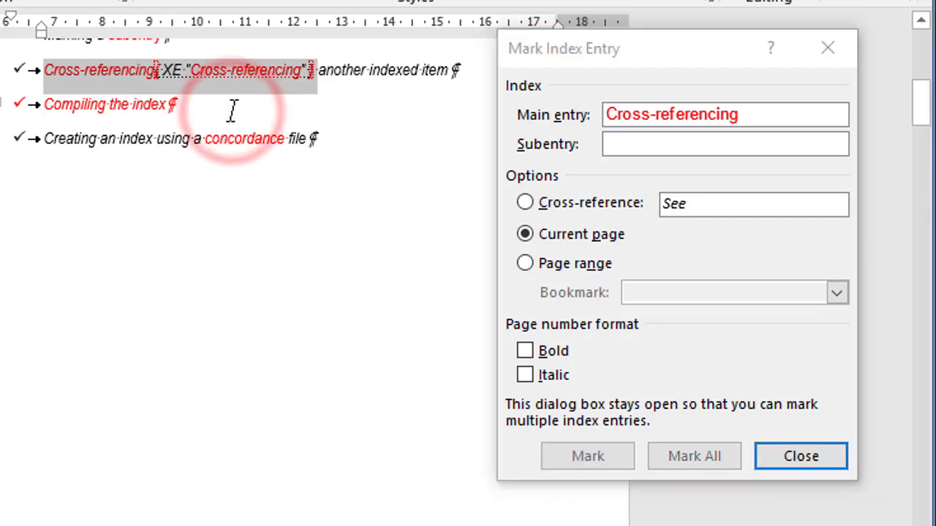
{"action": "left_click_drag", "start_coordinate": [69, 102], "coordinate": [141, 102]}
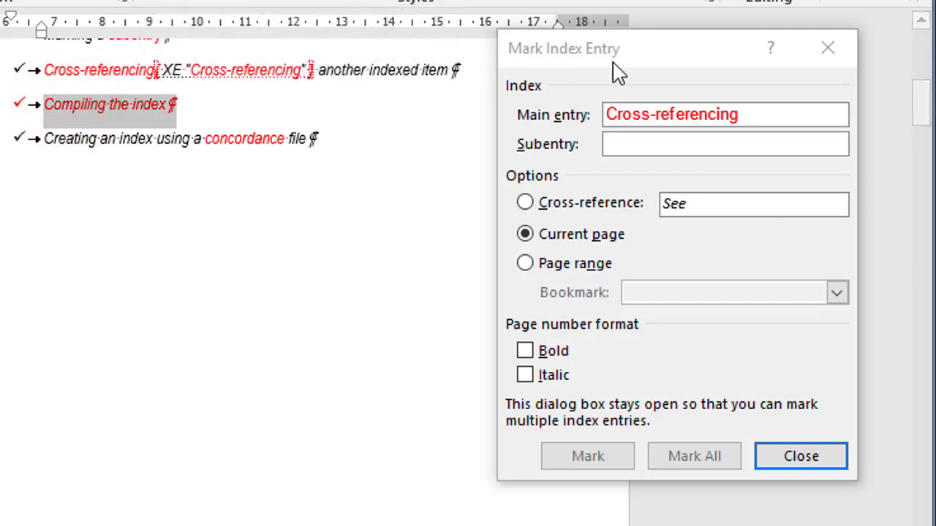
{"action": "left_click", "coordinate": [663, 63]}
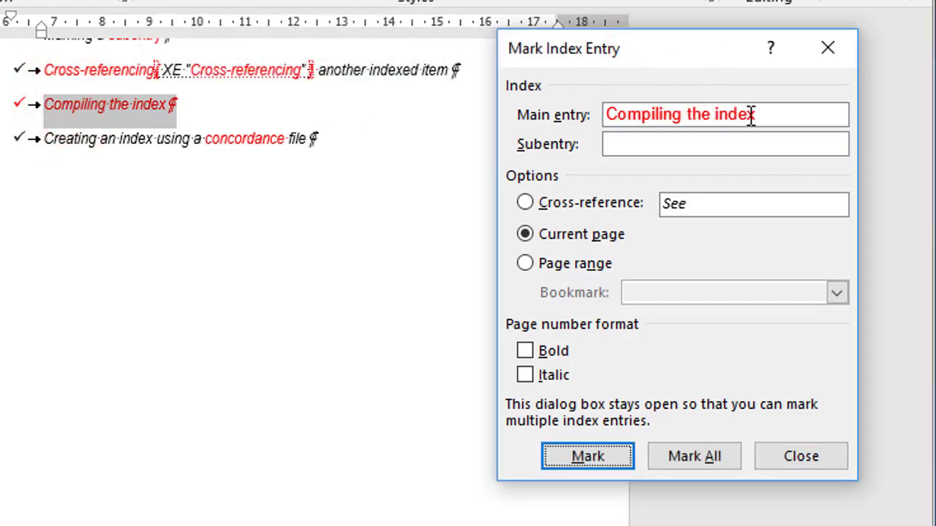
{"action": "left_click", "coordinate": [713, 458]}
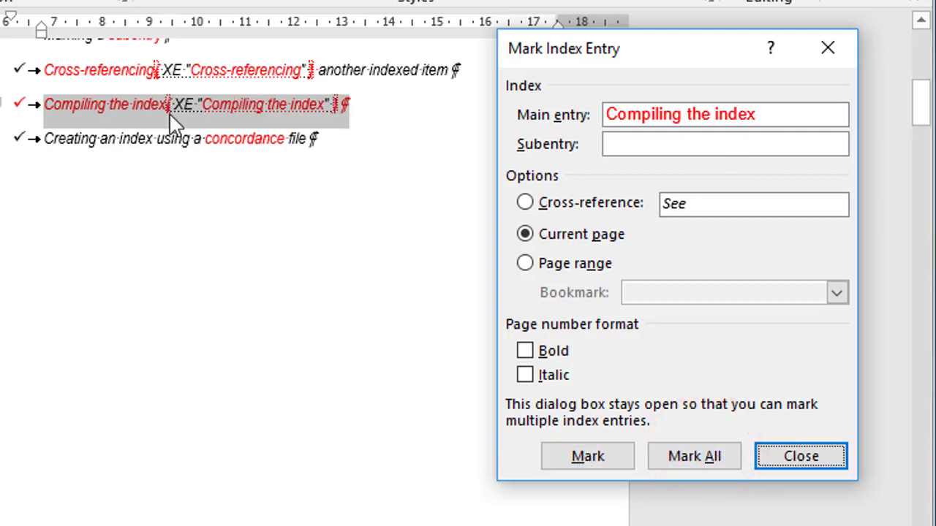
Mark all occurrences of 'concordance' as an index entry
{"action": "left_click", "coordinate": [208, 184]}
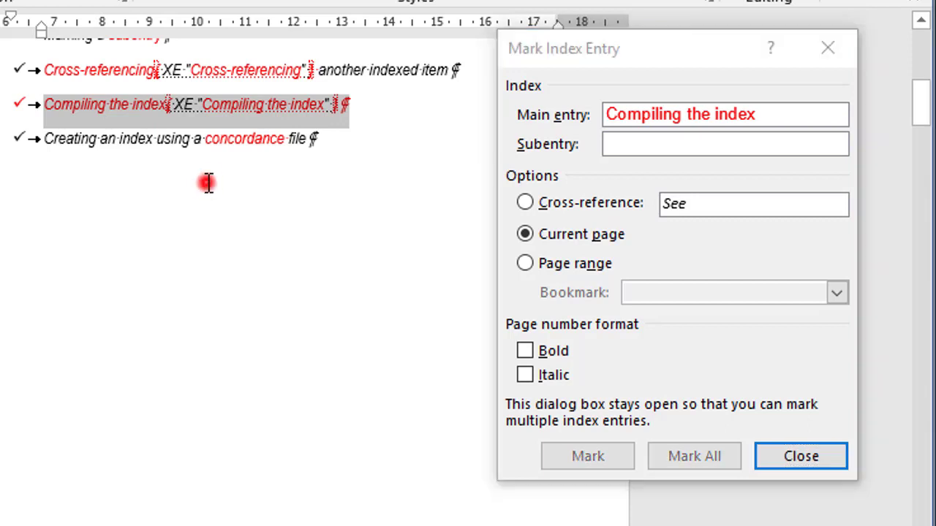
{"action": "double_click", "coordinate": [238, 142]}
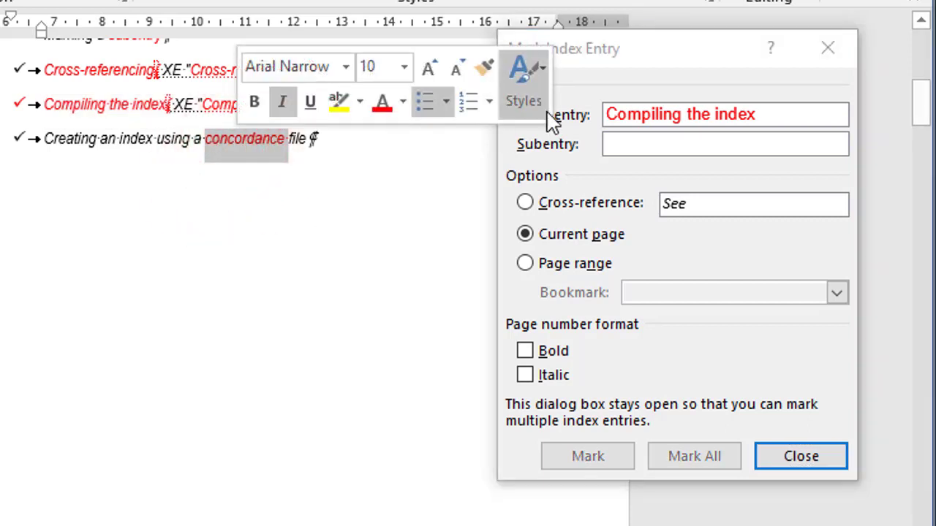
{"action": "left_click", "coordinate": [655, 66]}
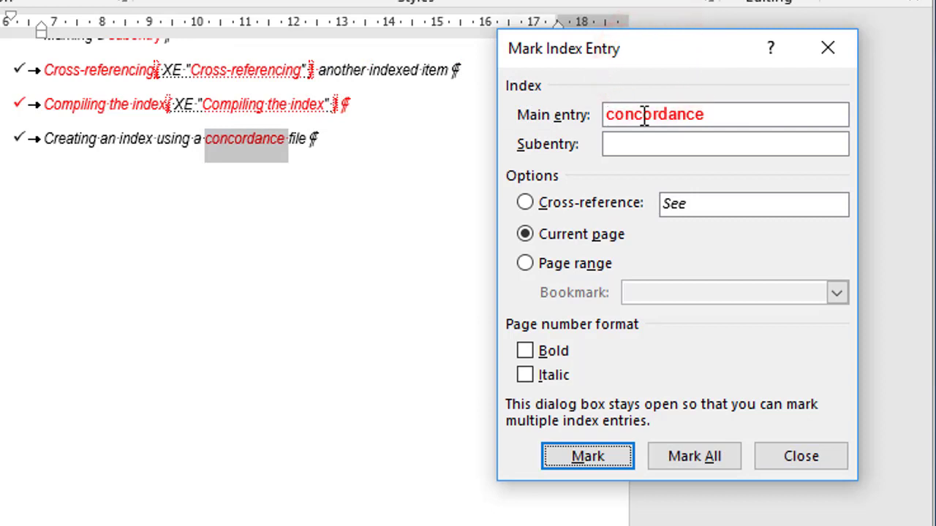
{"action": "left_click", "coordinate": [714, 459]}
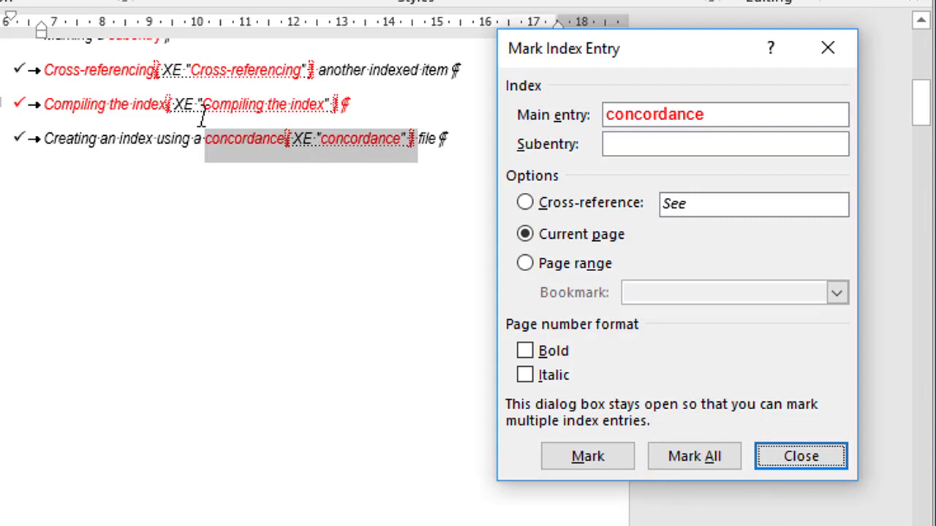
{"action": "scroll", "coordinate": [203, 150], "scroll_direction": "up", "scroll_amount": 2}
{"action": "scroll", "coordinate": [205, 227], "scroll_direction": "up", "scroll_amount": 1}
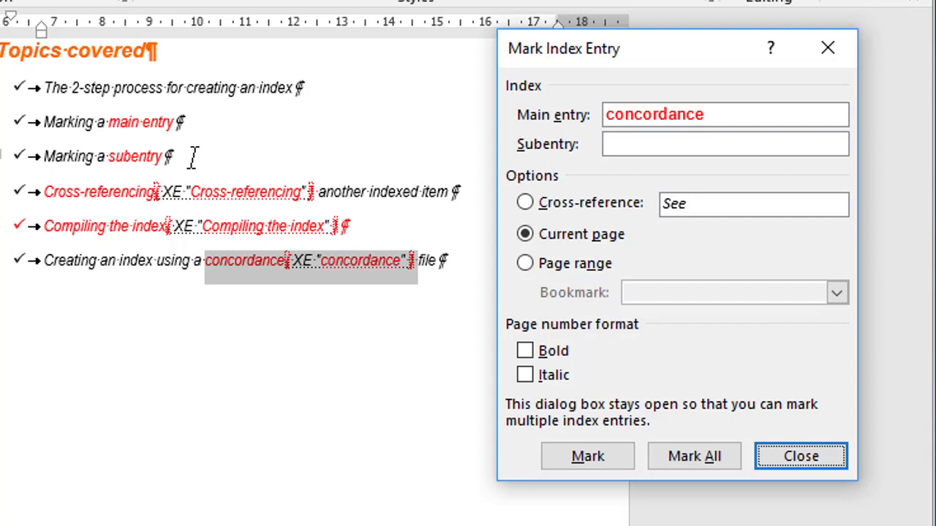
Index every 'main entry' occurrence as a subentry under 'Marking an entry'
{"action": "left_click", "coordinate": [124, 122]}
{"action": "left_click_drag", "start_coordinate": [124, 122], "coordinate": [174, 123]}
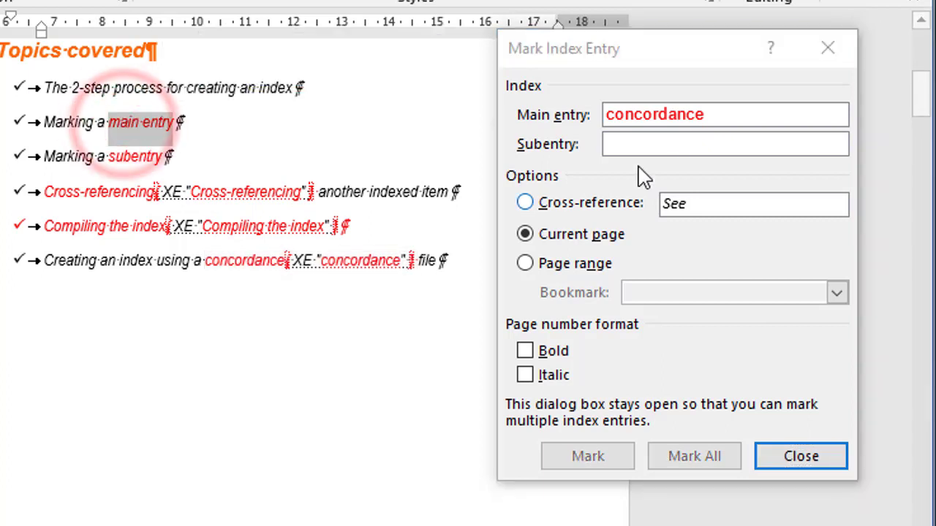
{"action": "left_click", "coordinate": [675, 59]}
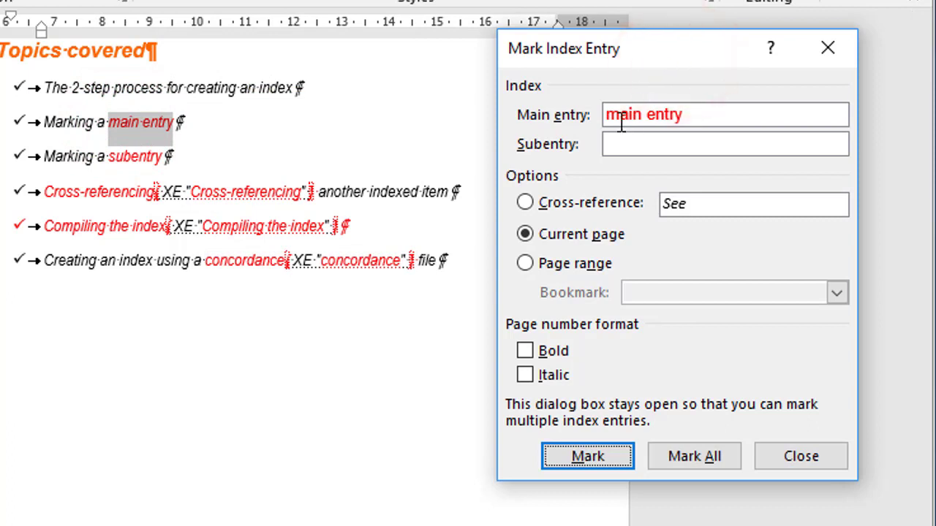
{"action": "left_click", "coordinate": [696, 110]}
{"action": "key", "text": "BackSpace"}
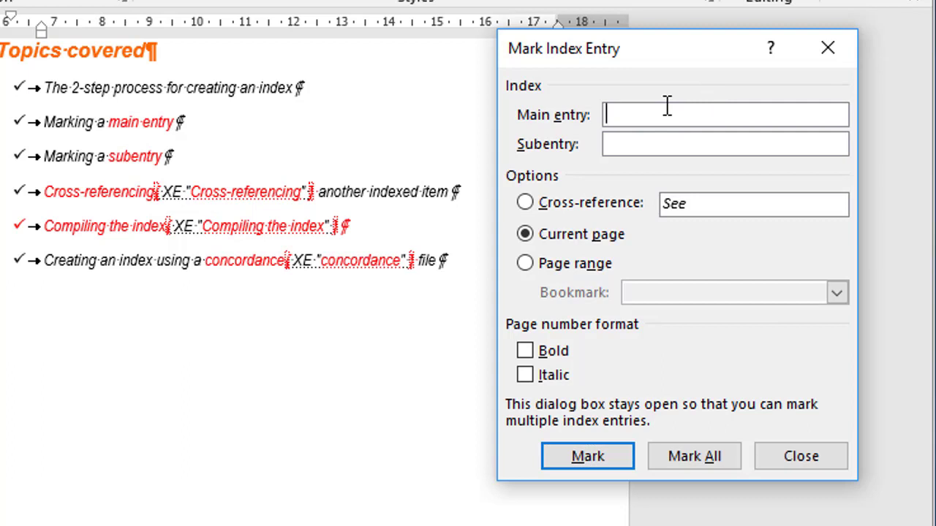
{"action": "type", "text": "Marking an entry"}
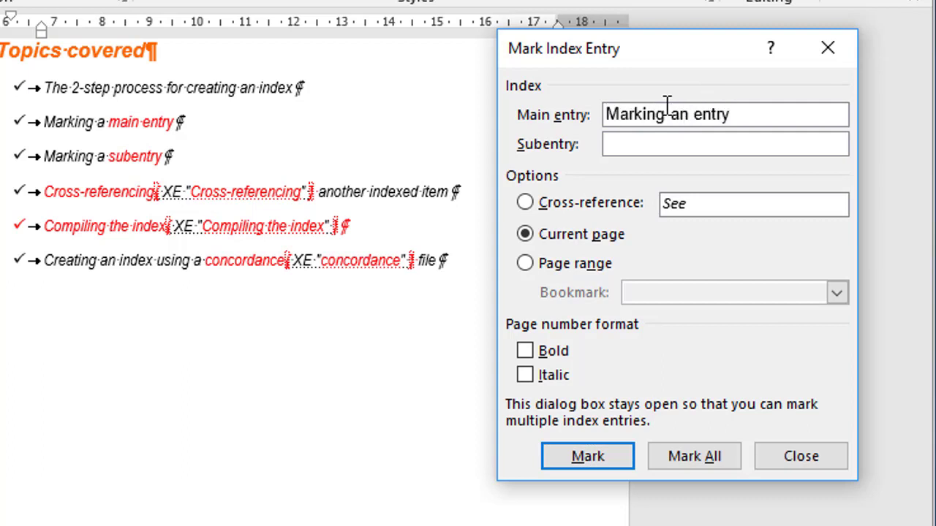
{"action": "type", "text": "Main entry"}
{"action": "left_click", "coordinate": [706, 459]}
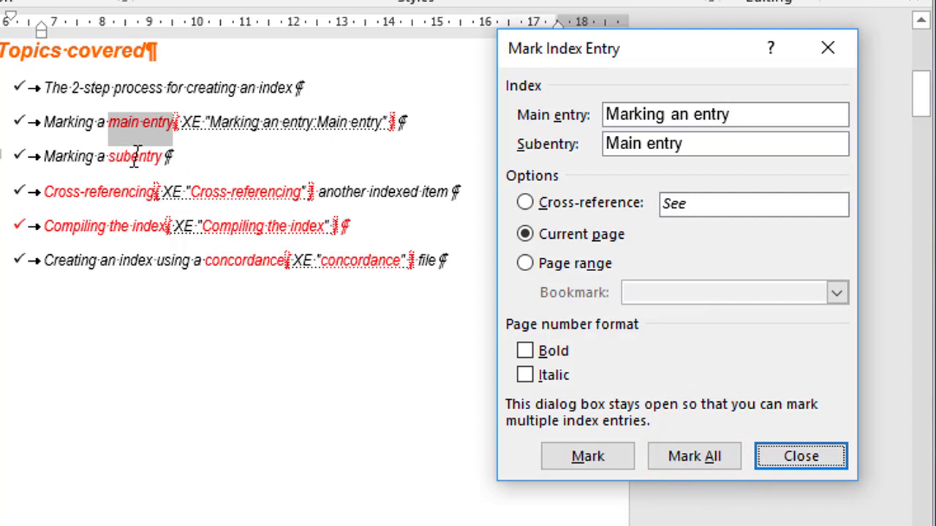
Index 'subentry' under main entry 'Marking an entry' with subentry 'Subentry', then close the dialog
{"action": "left_click", "coordinate": [204, 159]}
{"action": "double_click", "coordinate": [136, 155]}
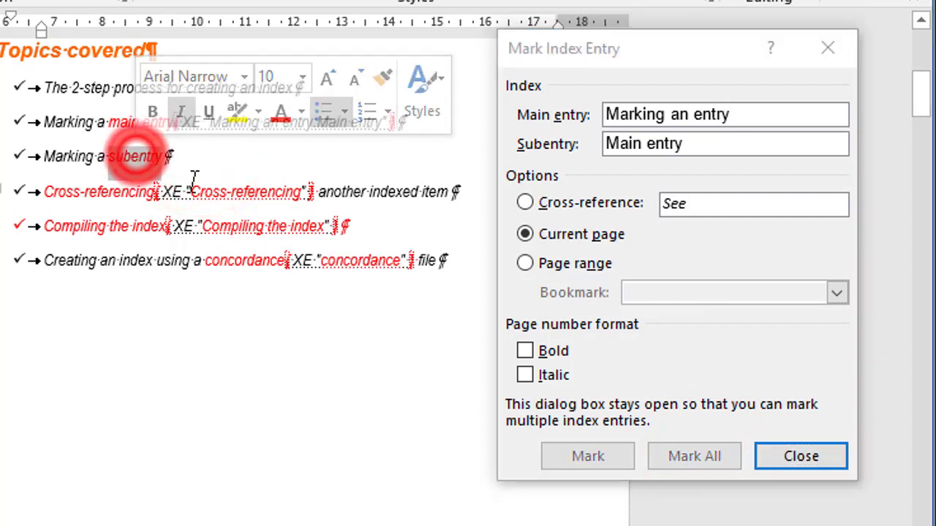
{"action": "left_click", "coordinate": [658, 58]}
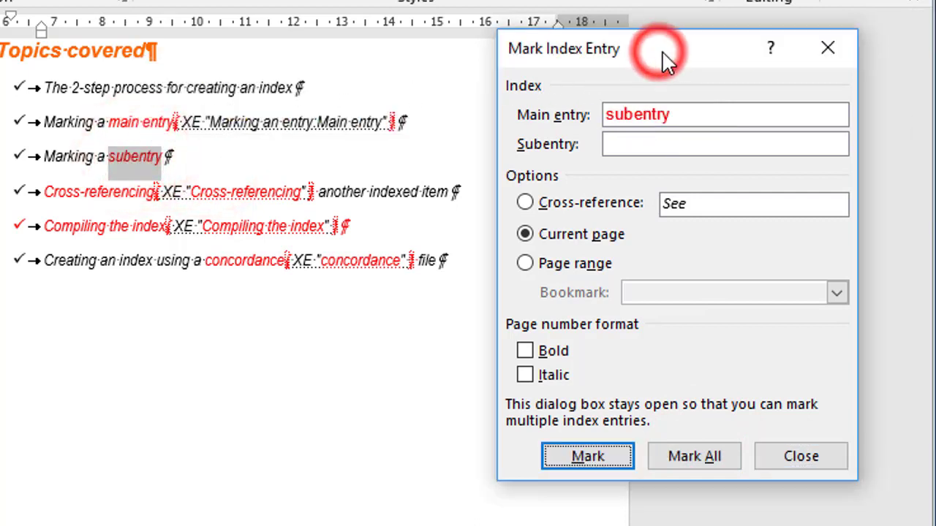
{"action": "left_click", "coordinate": [676, 115]}
{"action": "key", "text": "BackSpace"}
{"action": "key", "text": "BackSpace"}
{"action": "key", "text": "BackSpace"}
{"action": "key", "text": "BackSpace"}
{"action": "key", "text": "BackSpace"}
{"action": "key", "text": "BackSpace"}
{"action": "key", "text": "BackSpace"}
{"action": "key", "text": "BackSpace"}
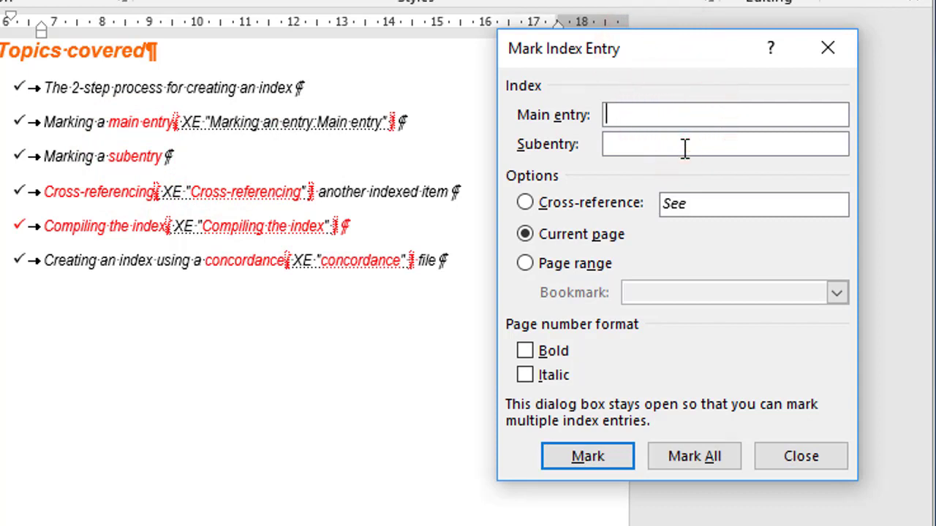
{"action": "type", "text": "Marking an entry"}
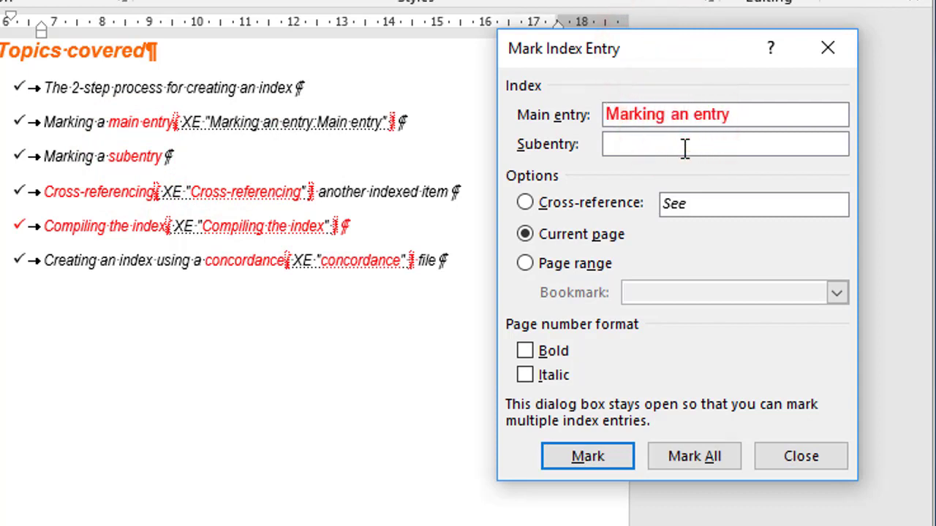
{"action": "left_click", "coordinate": [682, 146]}
{"action": "type", "text": "Subentry"}
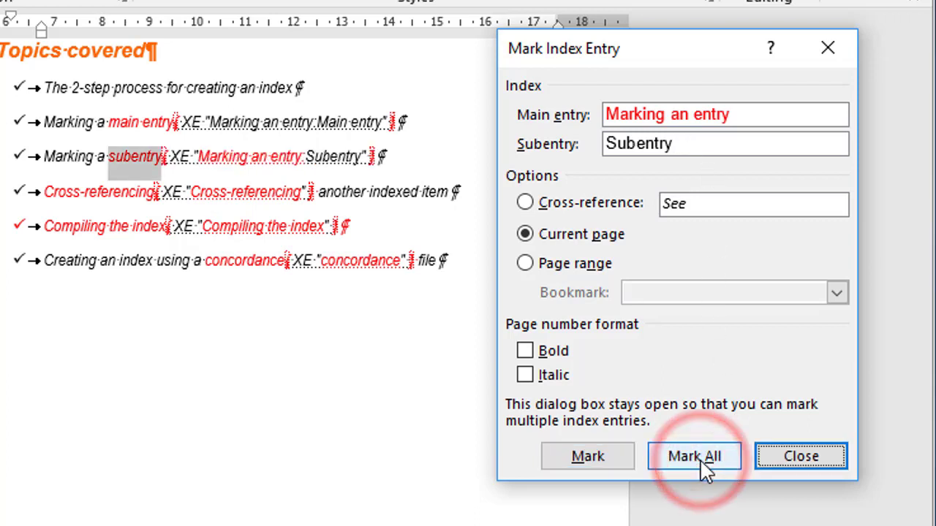
{"action": "left_click", "coordinate": [794, 457]}
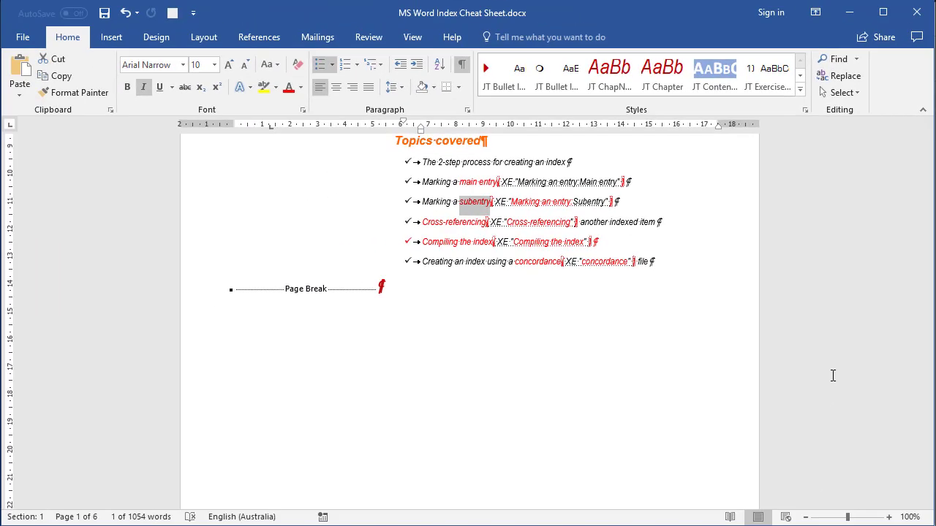
Start a new last page headed INDEX and open the Index dialog below the heading
{"action": "key", "text": "ctrl+End"}
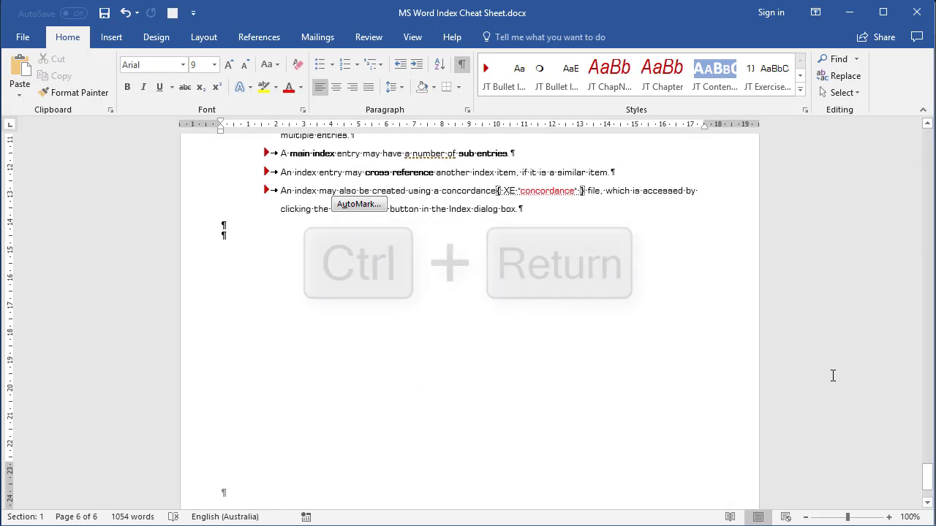
{"action": "key", "text": "ctrl+Return"}
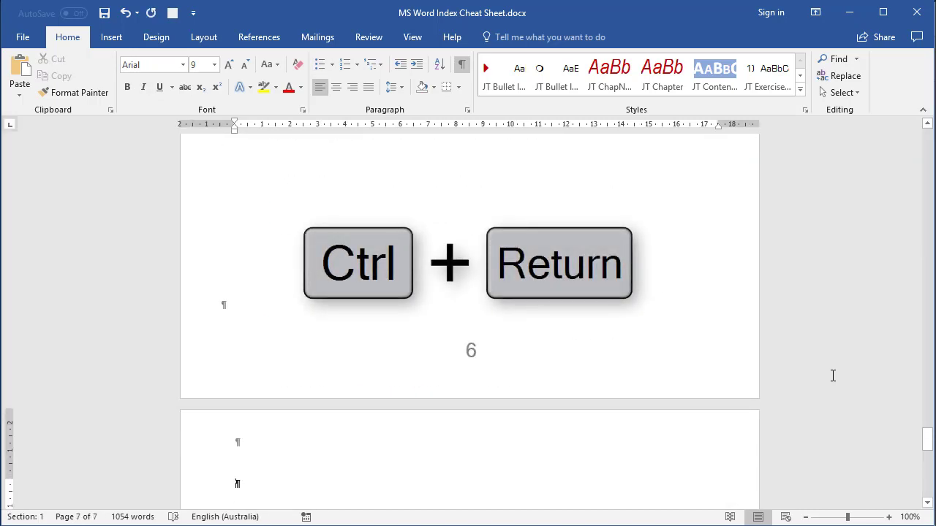
{"action": "scroll", "coordinate": [833, 376], "scroll_direction": "down", "scroll_amount": 5}
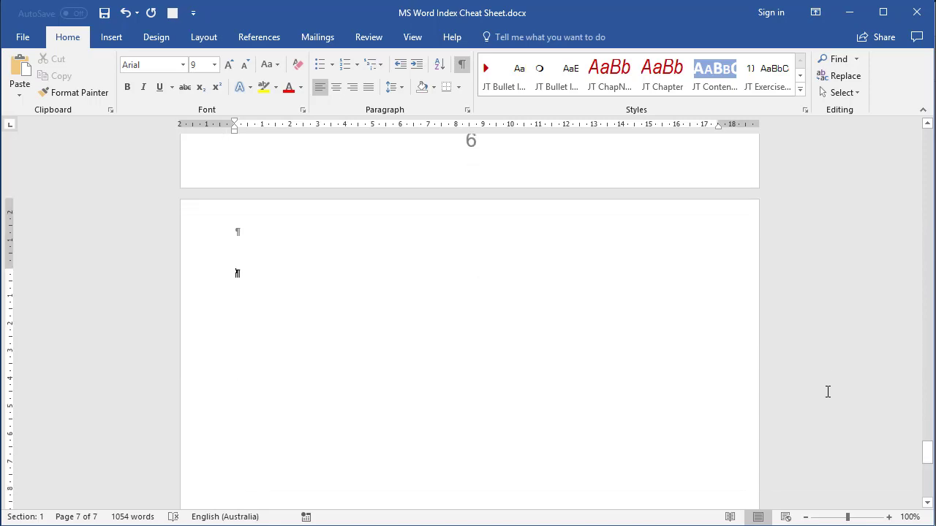
{"action": "type", "text": "INDEX"}
{"action": "key", "text": "Return"}
{"action": "key", "text": "Return"}
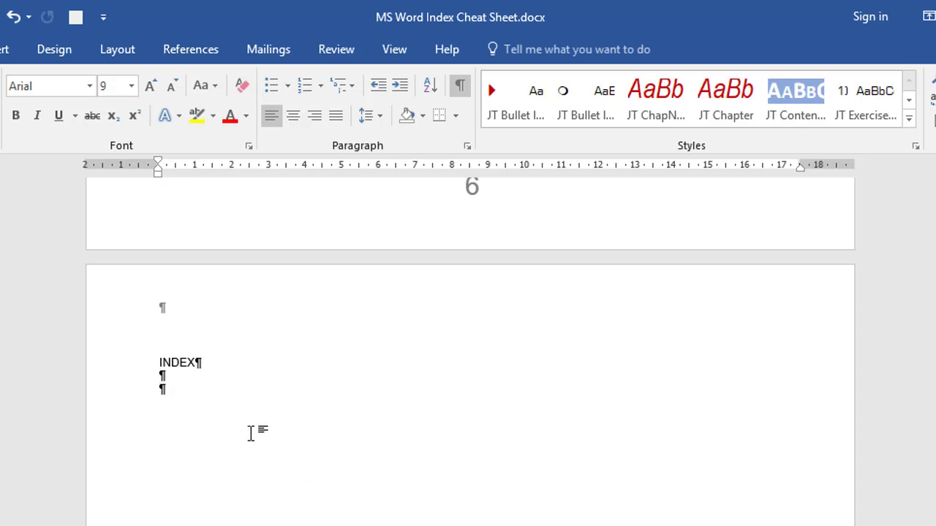
{"action": "left_click", "coordinate": [190, 55]}
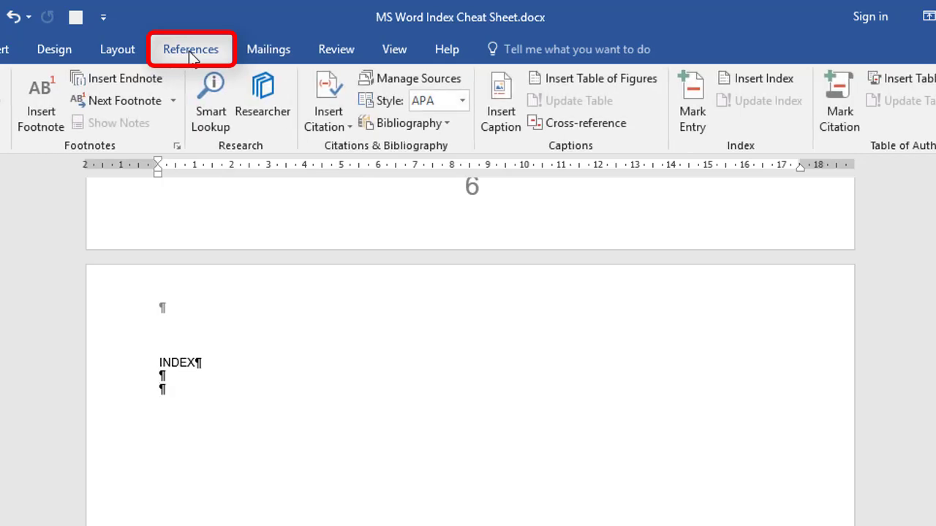
{"action": "left_click", "coordinate": [764, 82]}
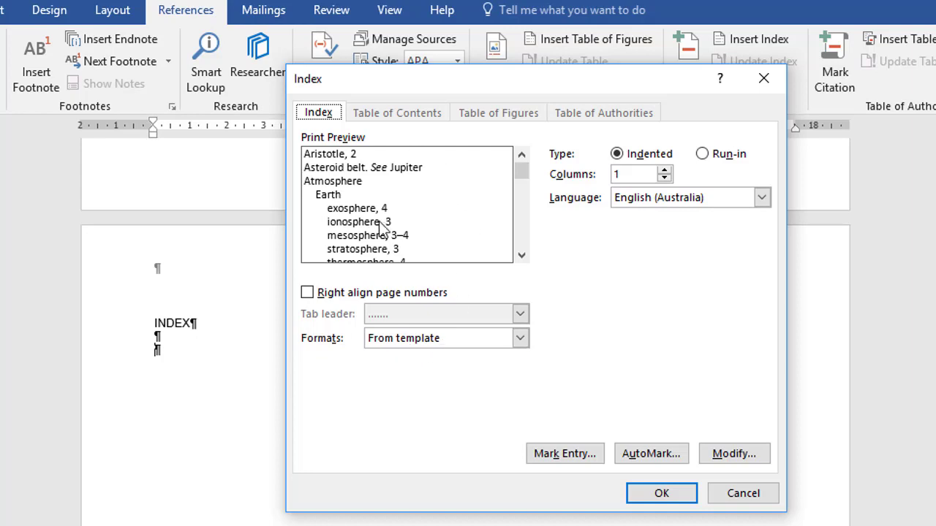
Choose the Bulleted index format with right-aligned page numbers and a dotted tab leader
{"action": "left_click", "coordinate": [519, 340]}
{"action": "left_click", "coordinate": [462, 407]}
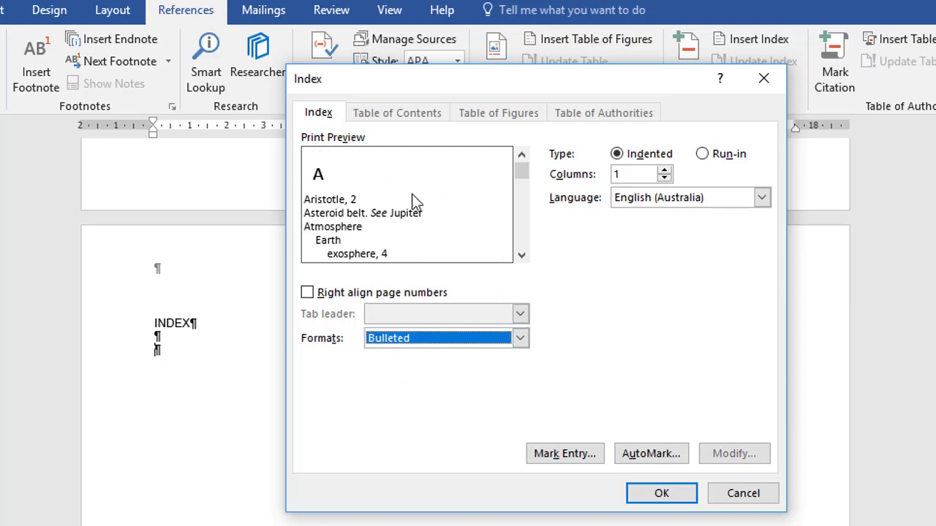
{"action": "left_click", "coordinate": [307, 293]}
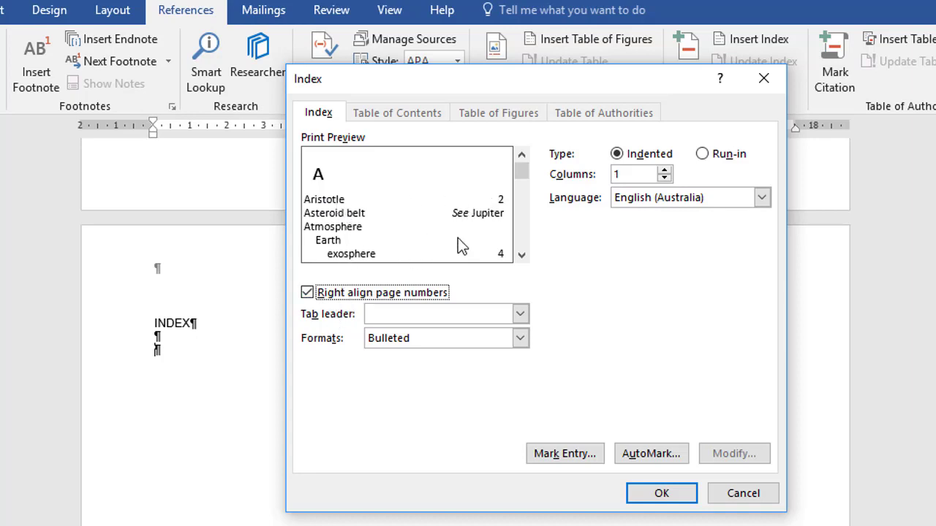
{"action": "left_click", "coordinate": [443, 311]}
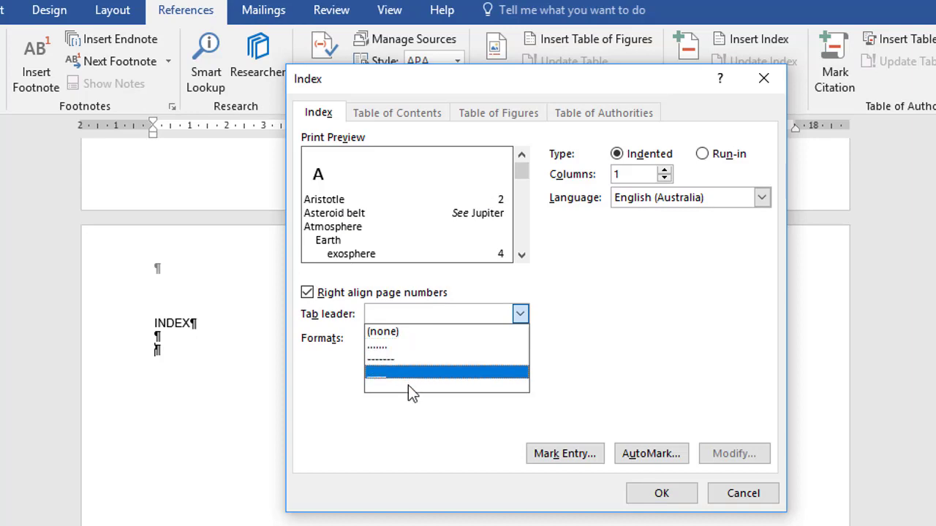
{"action": "left_click", "coordinate": [413, 347]}
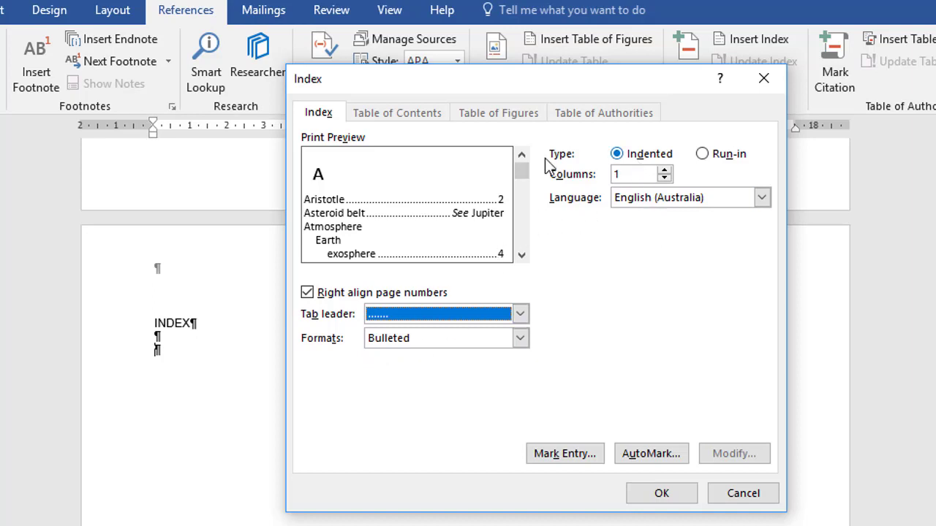
Keep the Indented type after previewing Run-in, set 2 columns, and insert the index
{"action": "left_click", "coordinate": [703, 154]}
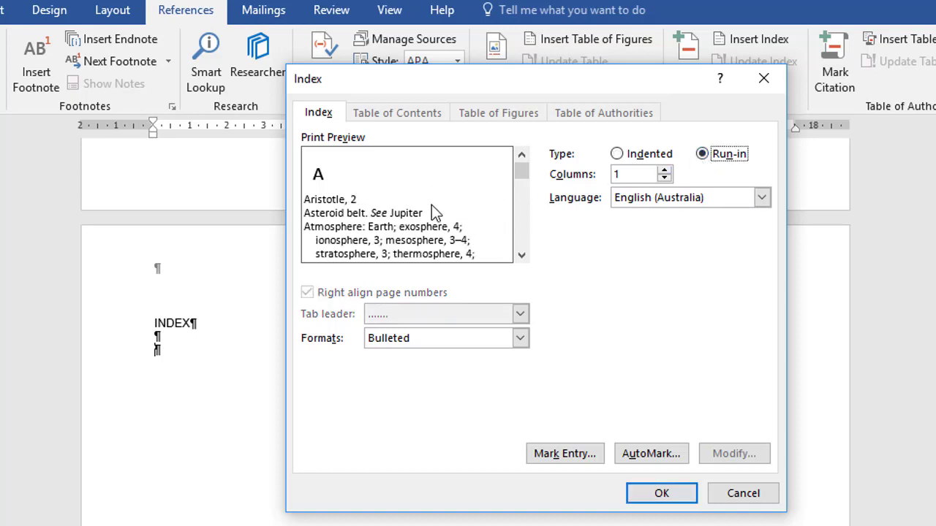
{"action": "left_click", "coordinate": [616, 154]}
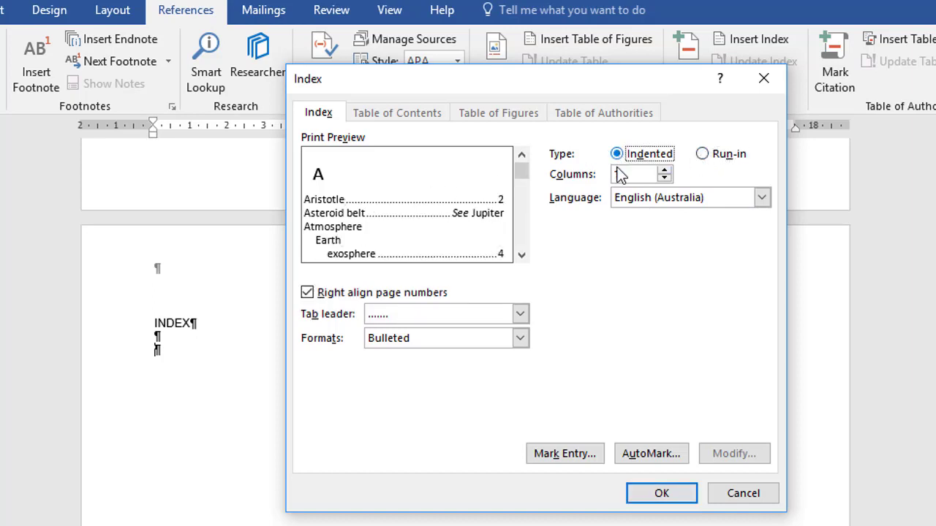
{"action": "left_click", "coordinate": [664, 170]}
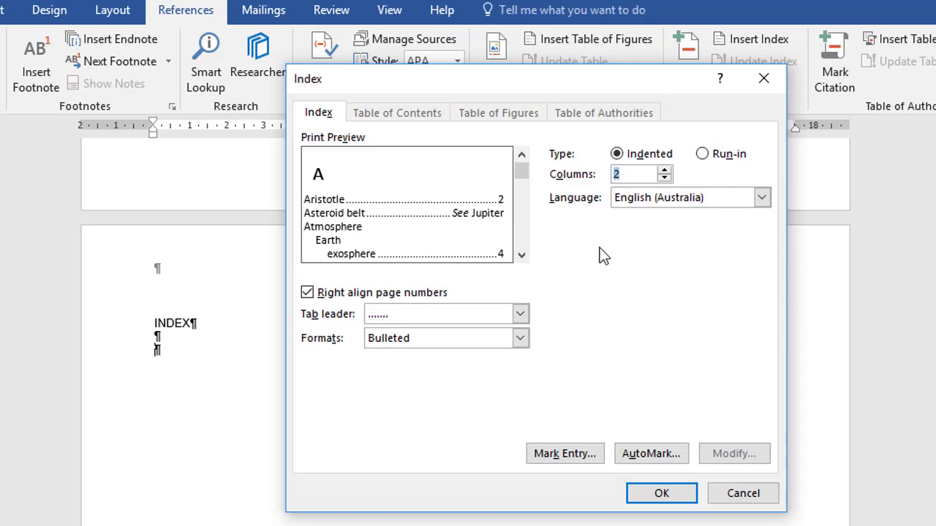
{"action": "left_click", "coordinate": [662, 494]}
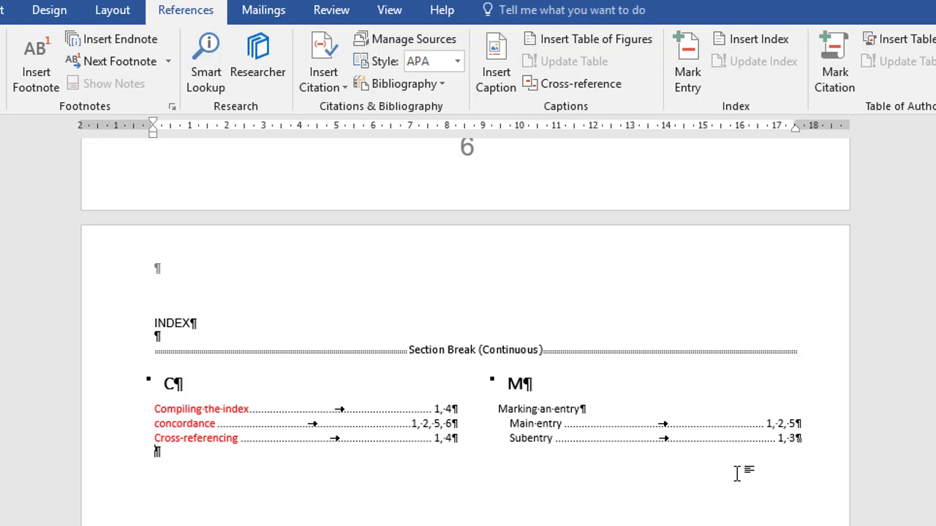
{"action": "scroll", "coordinate": [737, 473], "scroll_direction": "up", "scroll_amount": 10}
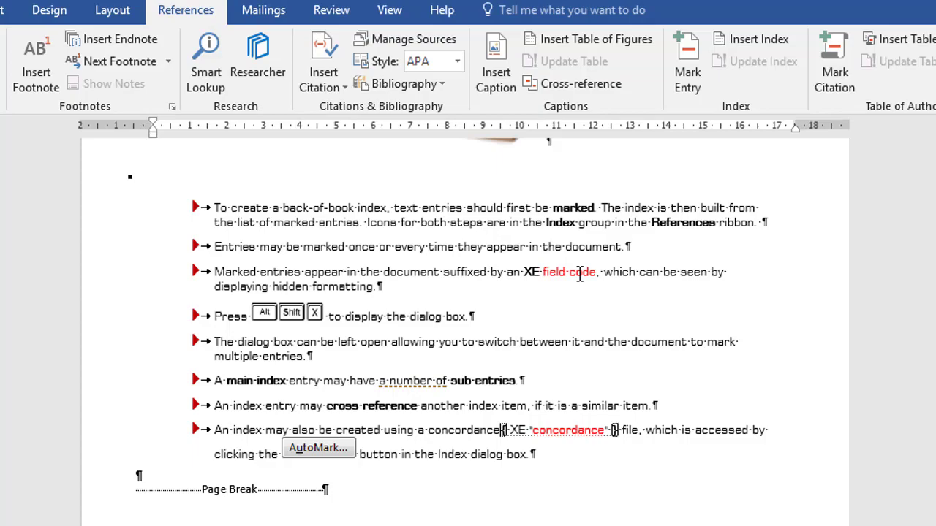
Mark 'field code' as a cross-reference entry: See XE field code
{"action": "double_click", "coordinate": [556, 273]}
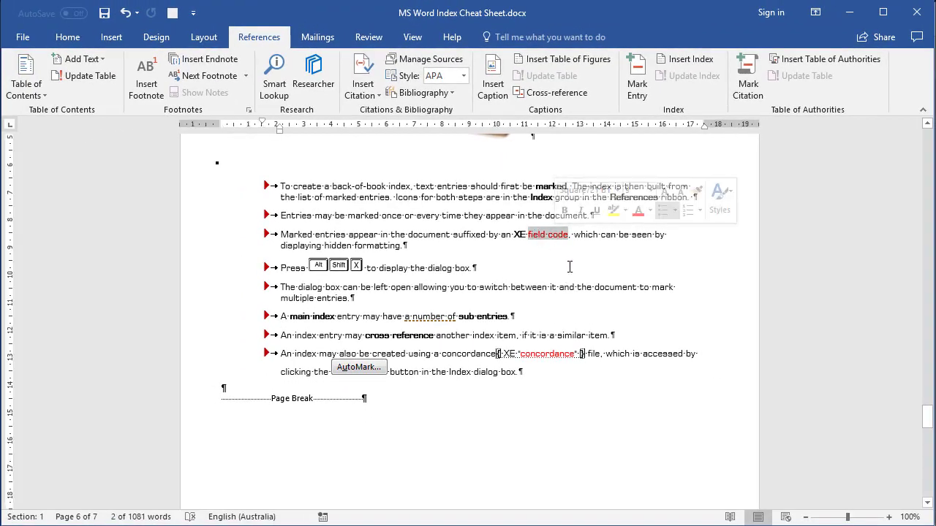
{"action": "left_click", "coordinate": [637, 76]}
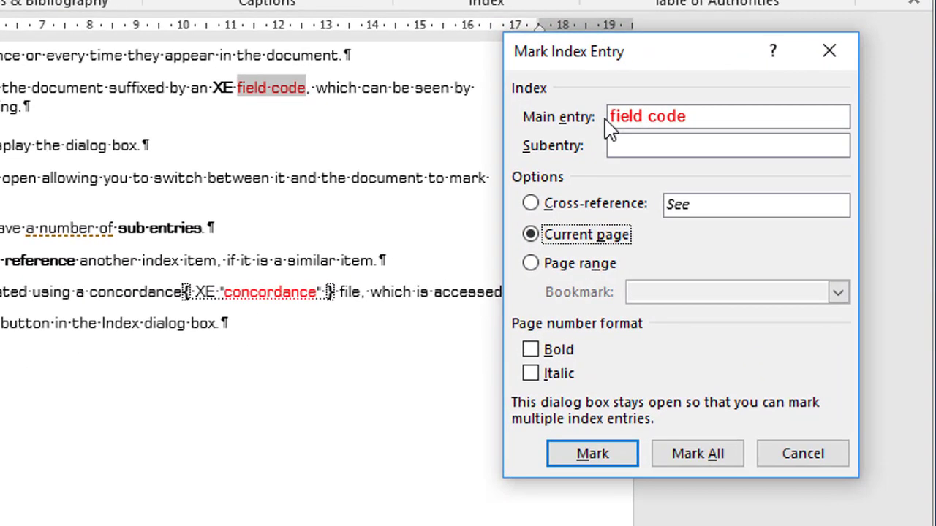
{"action": "left_click", "coordinate": [703, 232]}
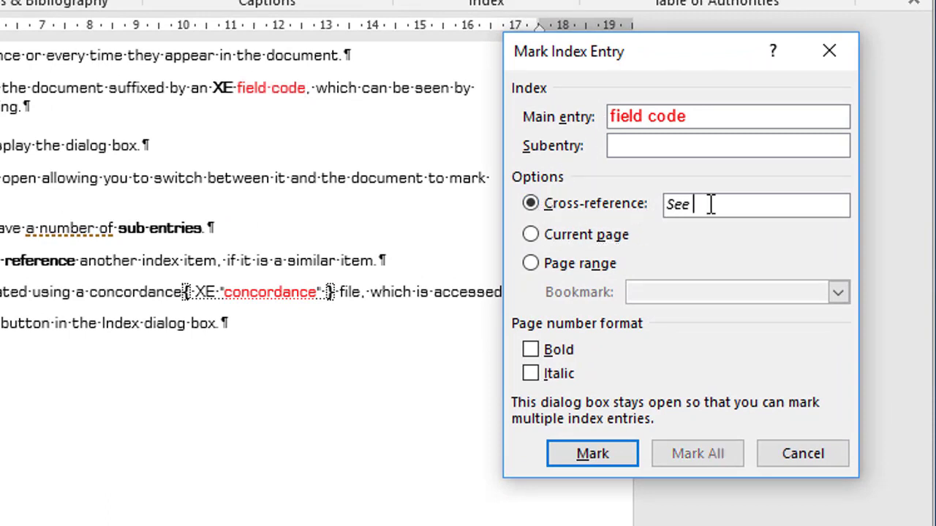
{"action": "type", "text": "XE field code"}
{"action": "left_click", "coordinate": [613, 458]}
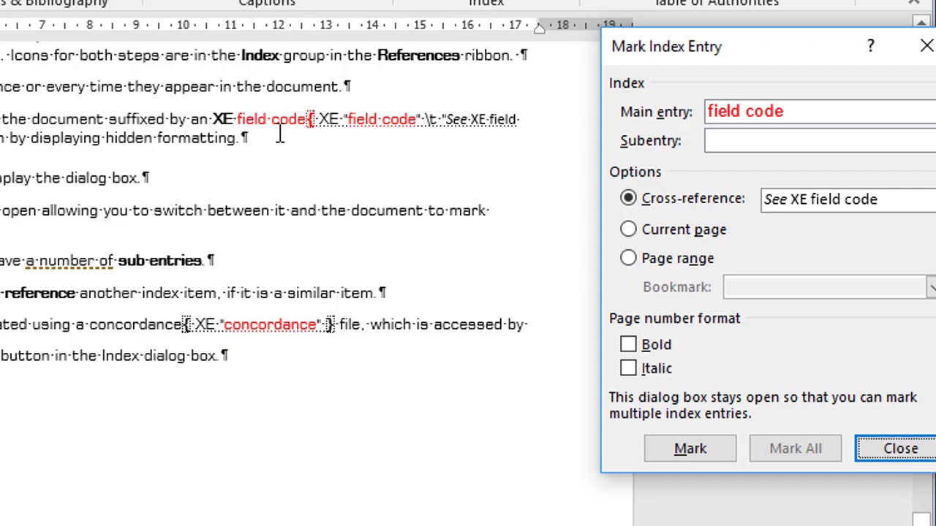
Mark all occurrences of 'XE' under the main entry 'XE field code', then close the dialog
{"action": "left_click", "coordinate": [243, 125]}
{"action": "left_click_drag", "start_coordinate": [214, 119], "coordinate": [307, 120]}
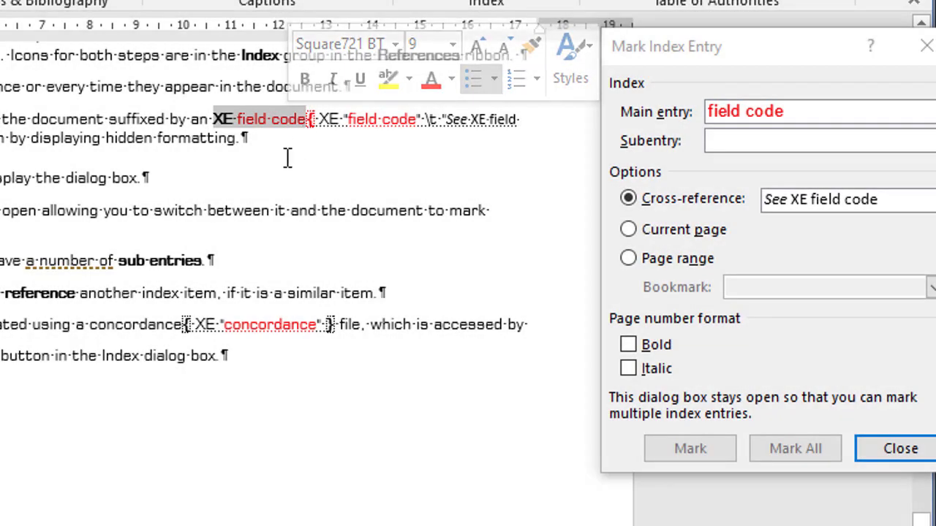
{"action": "left_click", "coordinate": [288, 145]}
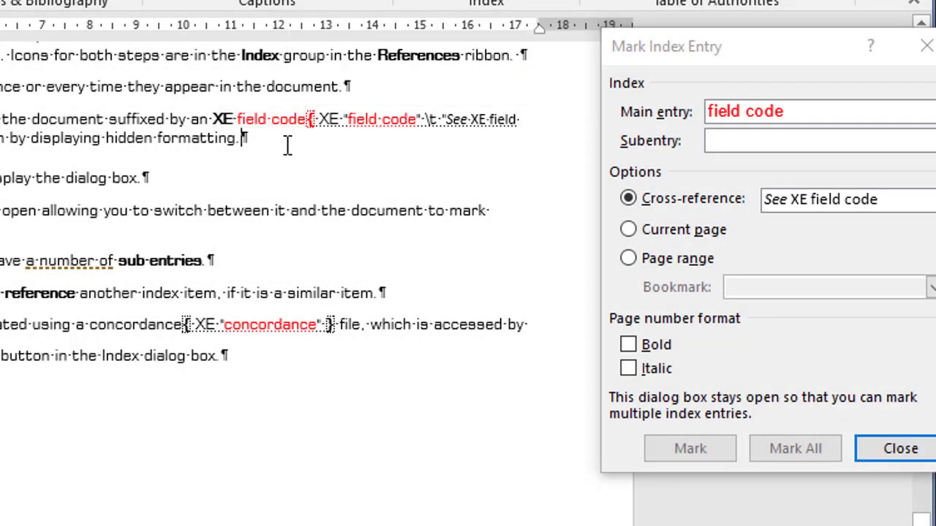
{"action": "double_click", "coordinate": [218, 119]}
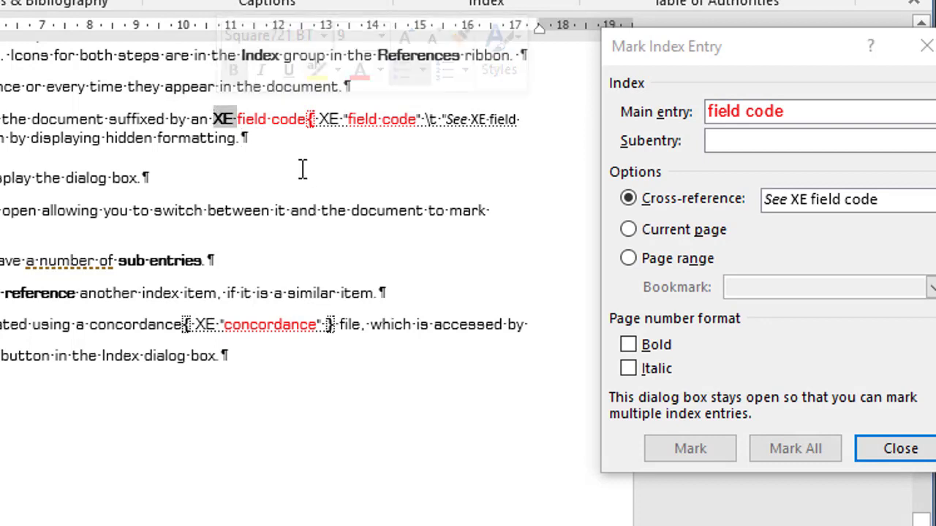
{"action": "left_click", "coordinate": [768, 64]}
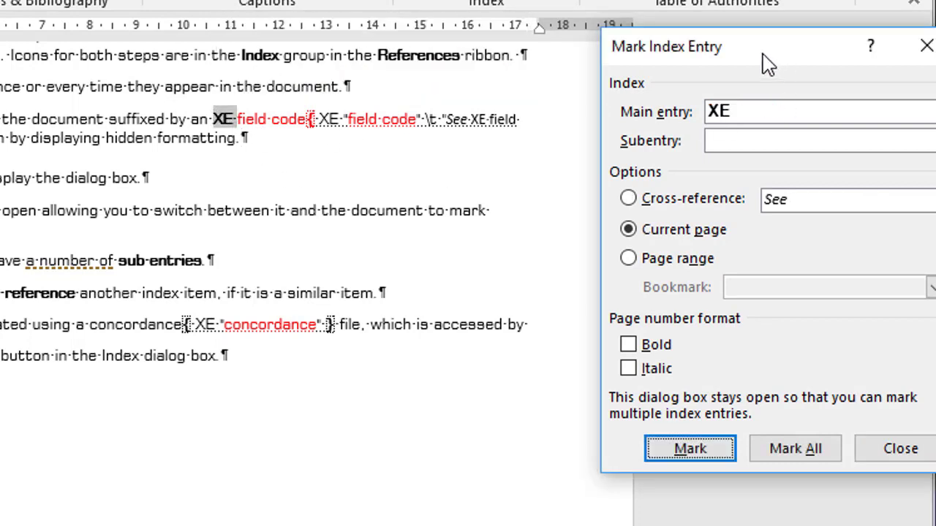
{"action": "left_click_drag", "start_coordinate": [768, 64], "coordinate": [633, 42]}
{"action": "left_click", "coordinate": [638, 89]}
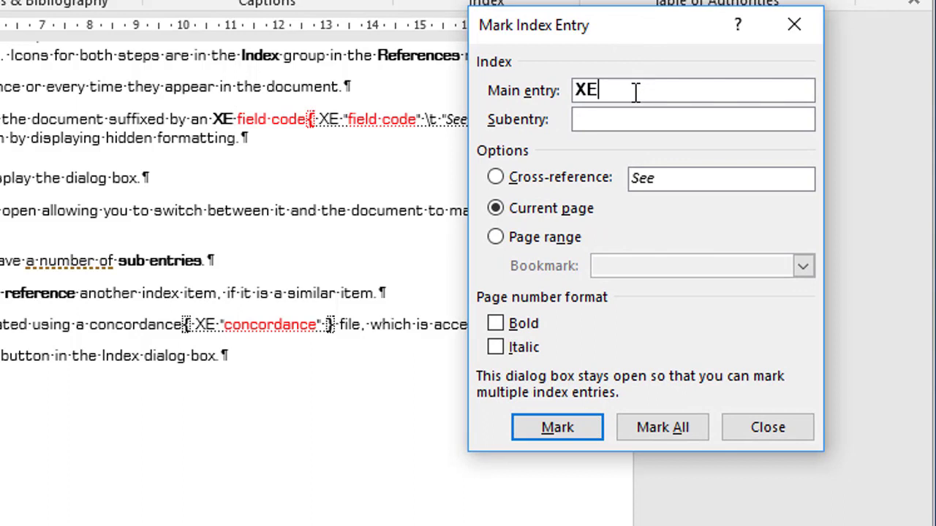
{"action": "type", "text": "field code"}
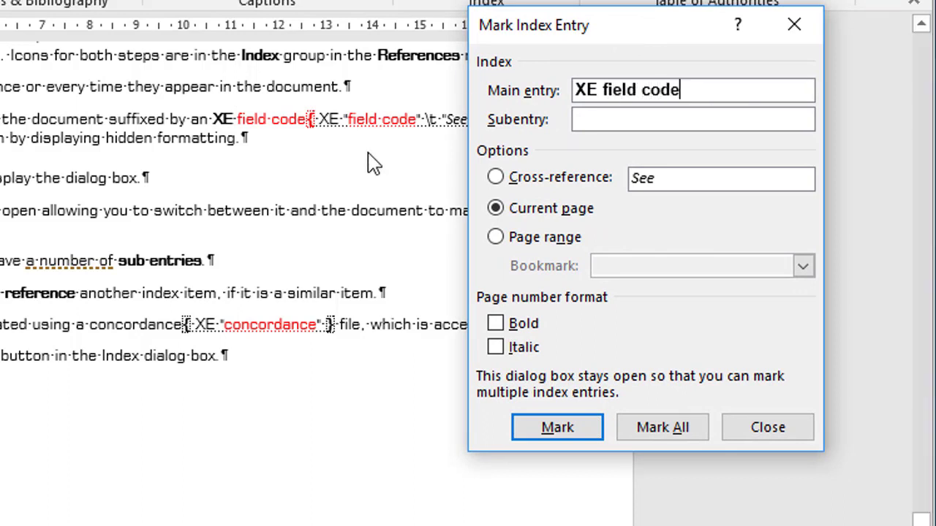
{"action": "left_click", "coordinate": [661, 431]}
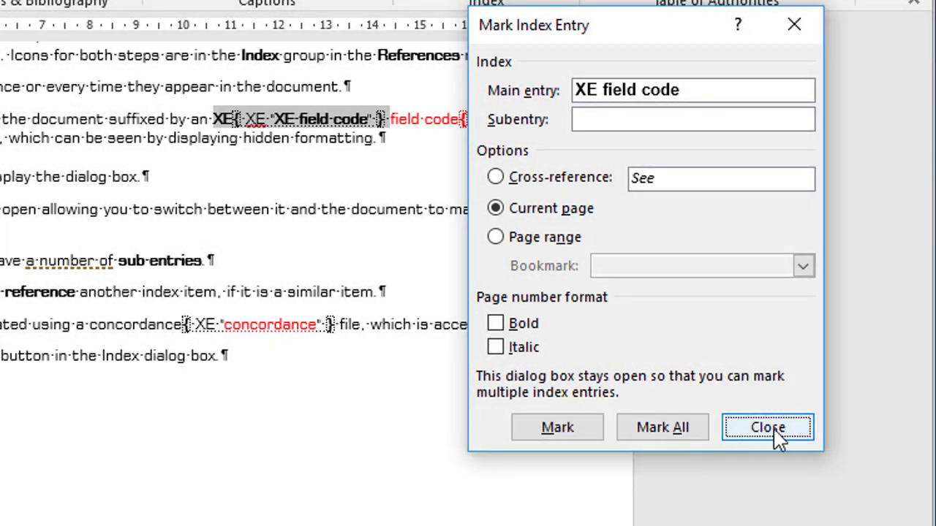
{"action": "left_click", "coordinate": [779, 434]}
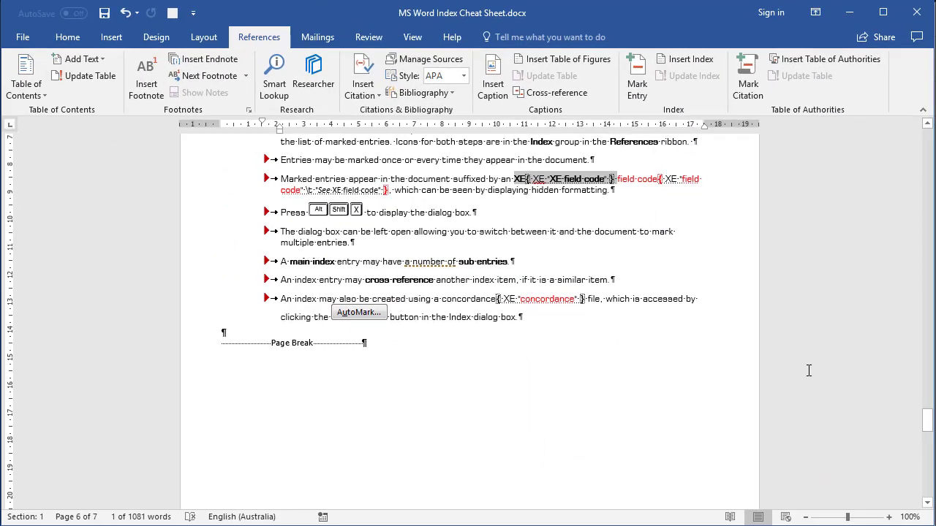
Update the index field so it adds 'field code' under F and 'XE field code' under X
{"action": "scroll", "coordinate": [808, 371], "scroll_direction": "down", "scroll_amount": 15}
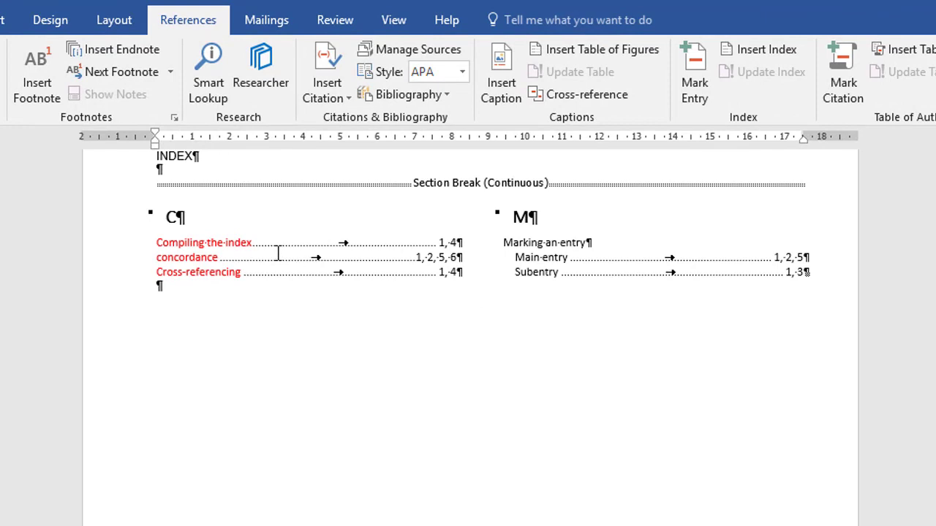
{"action": "right_click", "coordinate": [280, 253]}
{"action": "left_click", "coordinate": [322, 360]}
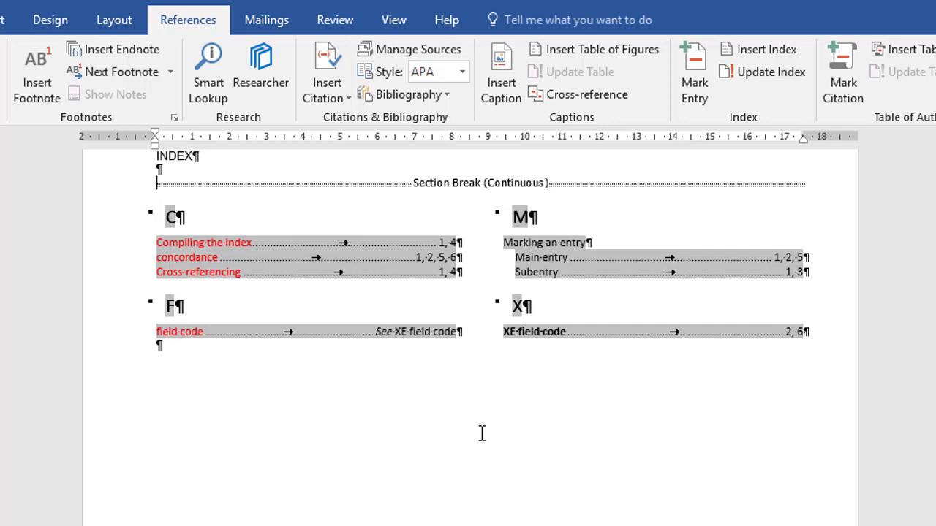
{"action": "left_click", "coordinate": [432, 408]}
Select the entire generated index below the section break and delete it
{"action": "left_click_drag", "start_coordinate": [120, 186], "coordinate": [98, 386]}
{"action": "key", "text": "Delete"}
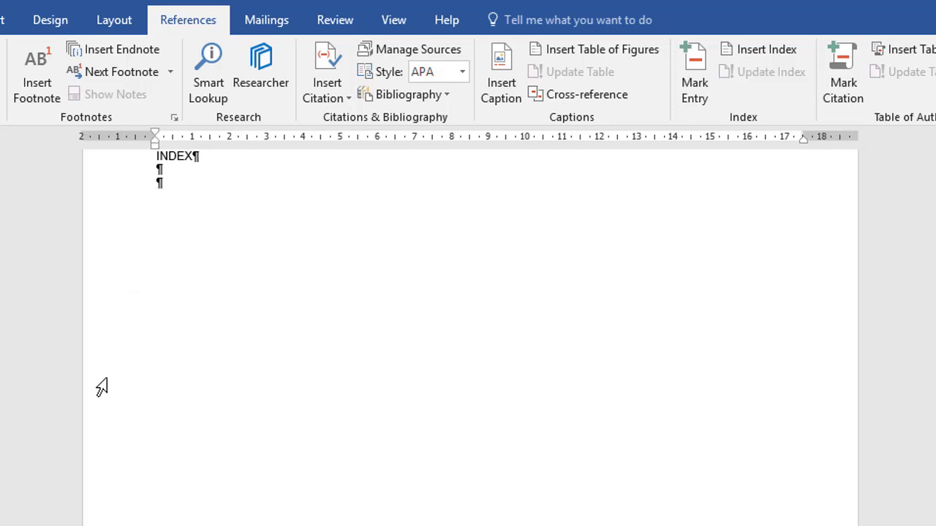
{"action": "scroll", "coordinate": [319, 376], "scroll_direction": "up", "scroll_amount": 10}
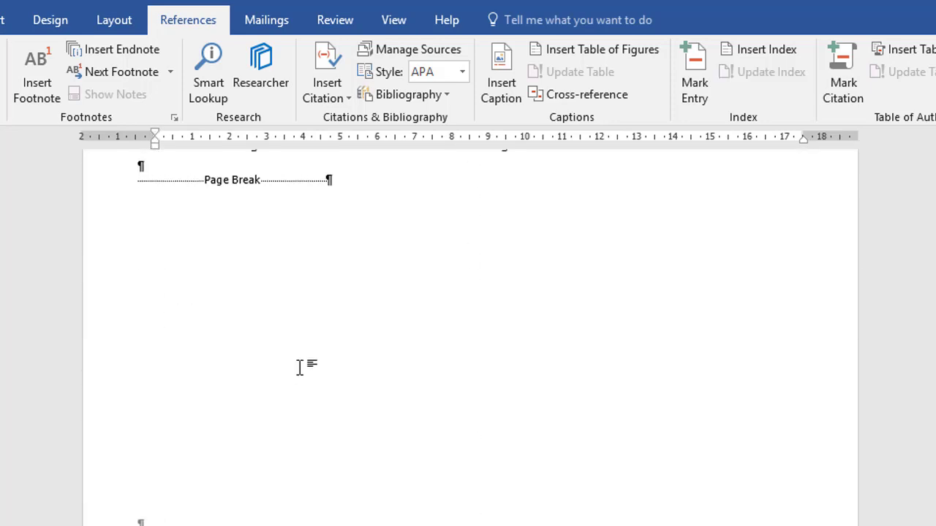
{"action": "scroll", "coordinate": [299, 367], "scroll_direction": "up", "scroll_amount": 10}
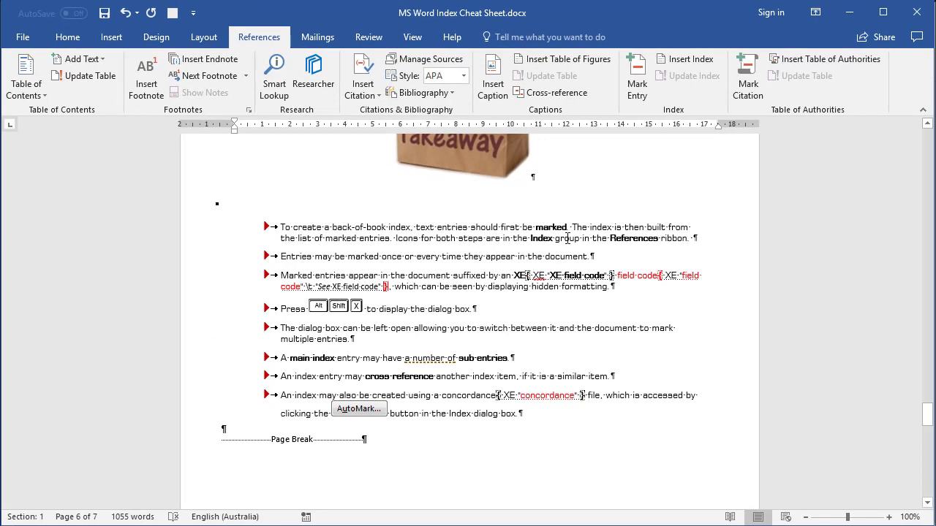
Replace every '^d XE' field with nothing, deleting all 21 index-entry fields
{"action": "left_click", "coordinate": [66, 36]}
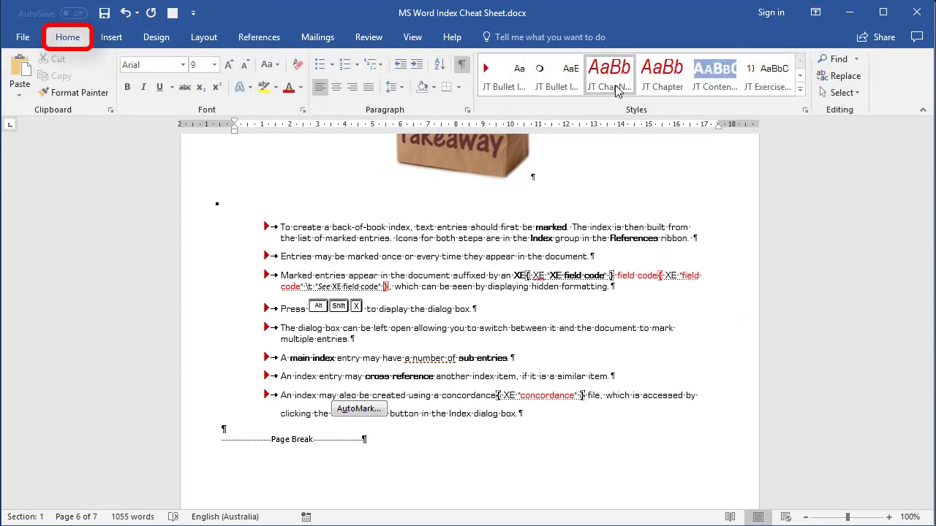
{"action": "left_click", "coordinate": [842, 81]}
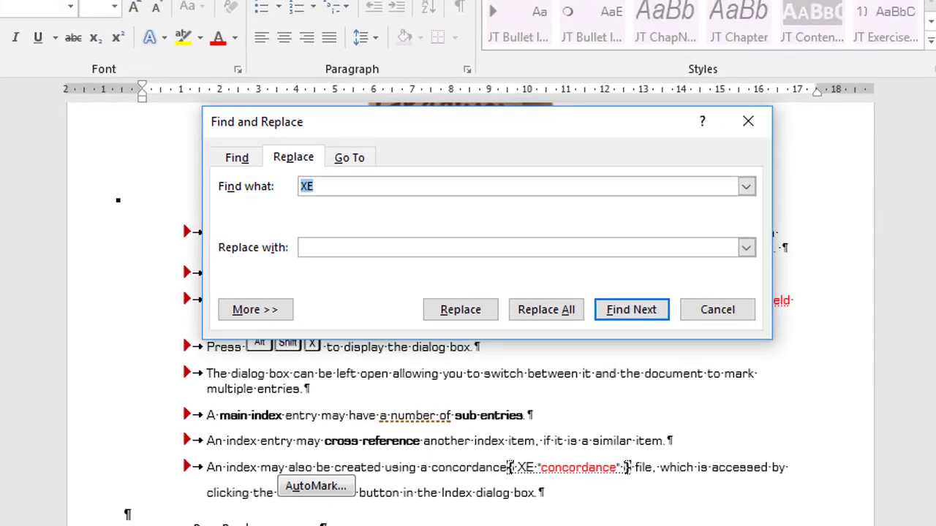
{"action": "key", "text": "BackSpace"}
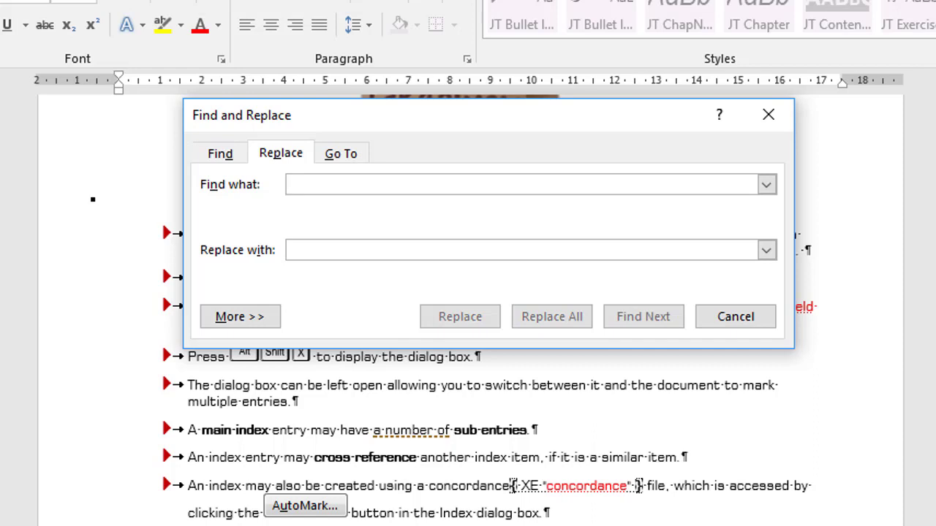
{"action": "type", "text": "^"}
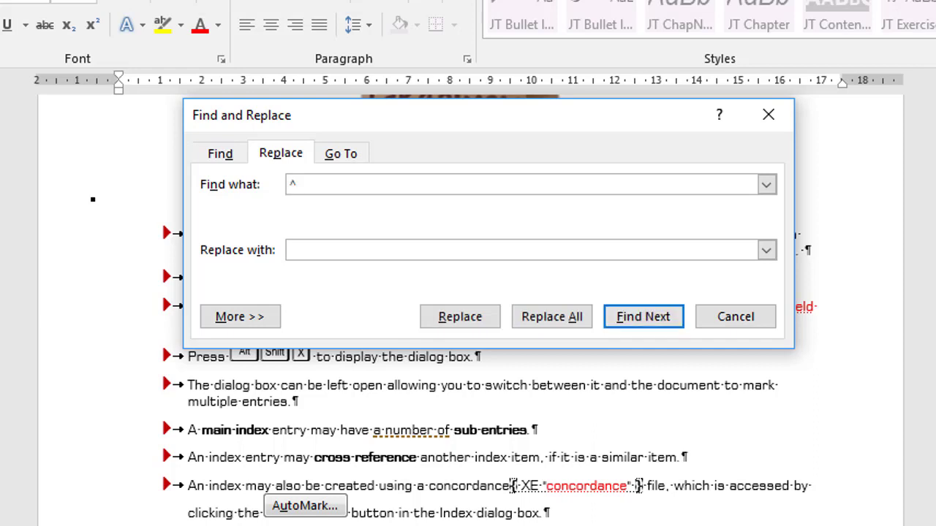
{"action": "type", "text": "d XE"}
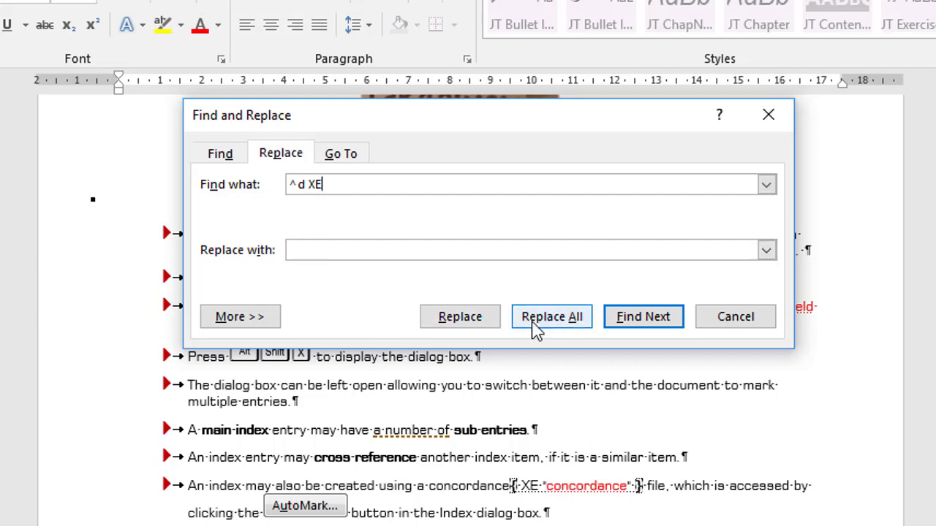
{"action": "left_click", "coordinate": [554, 320]}
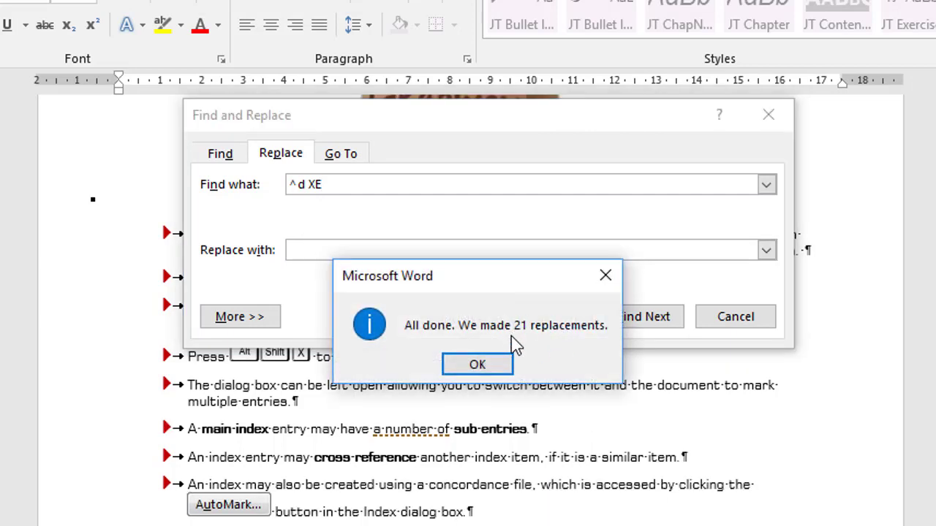
{"action": "left_click", "coordinate": [494, 368]}
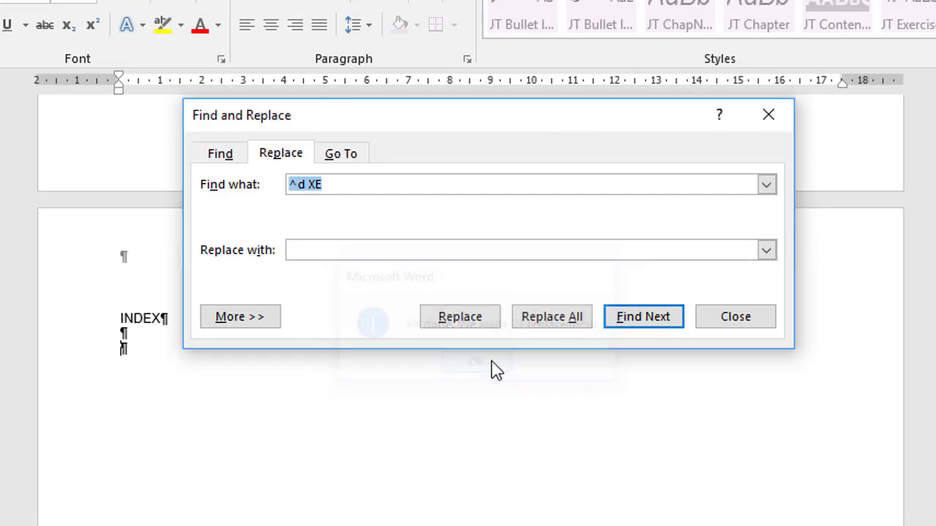
{"action": "left_click", "coordinate": [753, 322]}
{"action": "scroll", "coordinate": [708, 291], "scroll_direction": "up", "scroll_amount": 10}
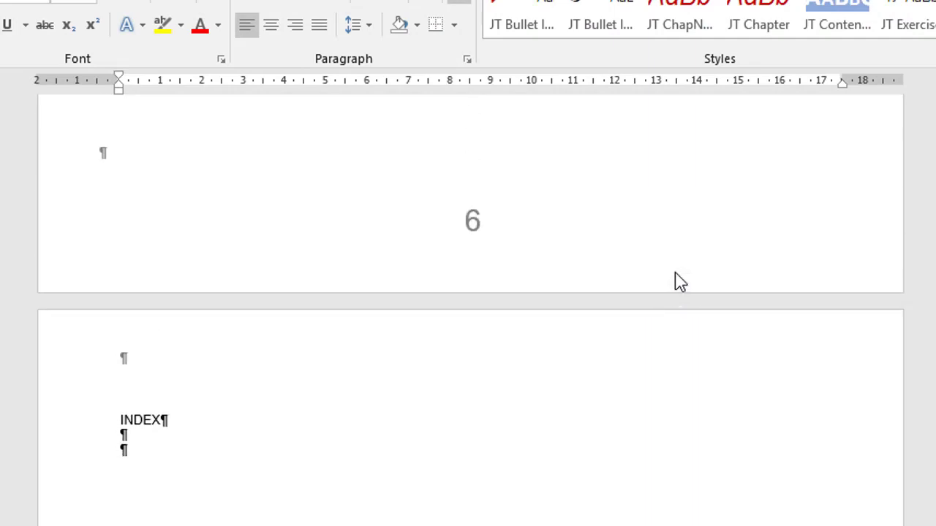
Scroll up in the Concordance example document to show its two-column term table
{"action": "scroll", "coordinate": [677, 274], "scroll_direction": "up", "scroll_amount": 3}
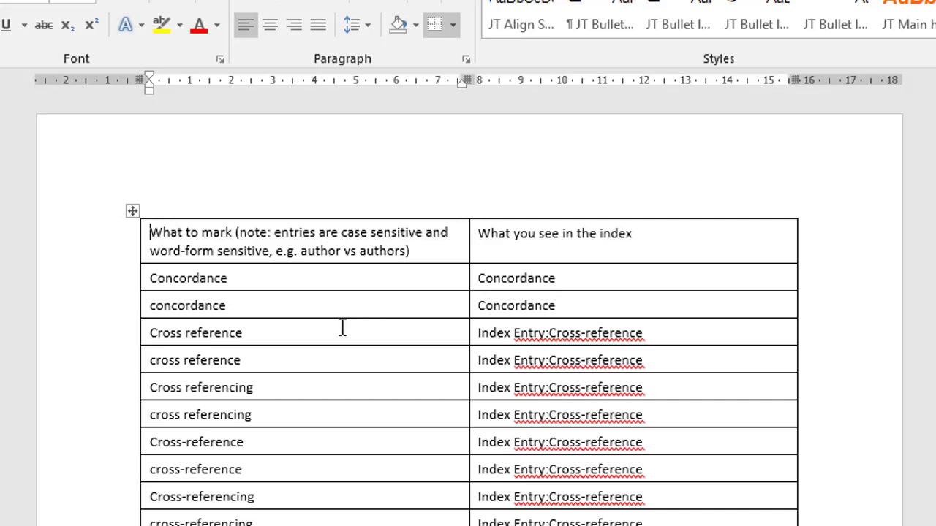
Highlight the cross reference and mark an entry rows, then scroll down to the INDEX page
{"action": "left_click_drag", "start_coordinate": [284, 333], "coordinate": [285, 524]}
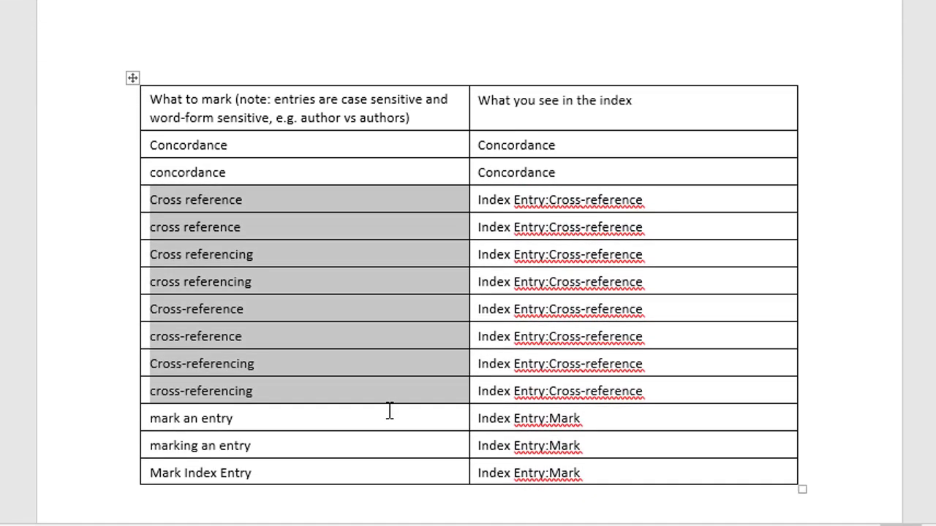
{"action": "left_click", "coordinate": [336, 421]}
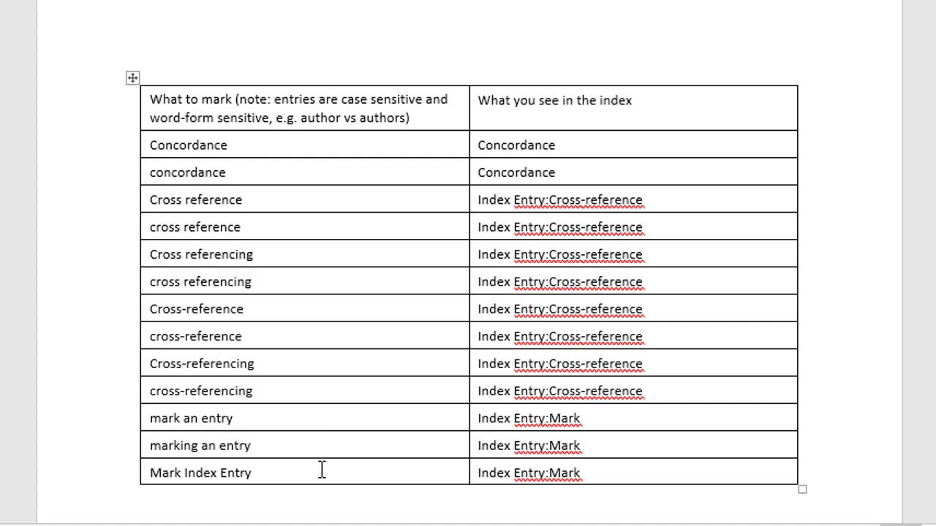
{"action": "left_click_drag", "start_coordinate": [324, 410], "coordinate": [317, 470]}
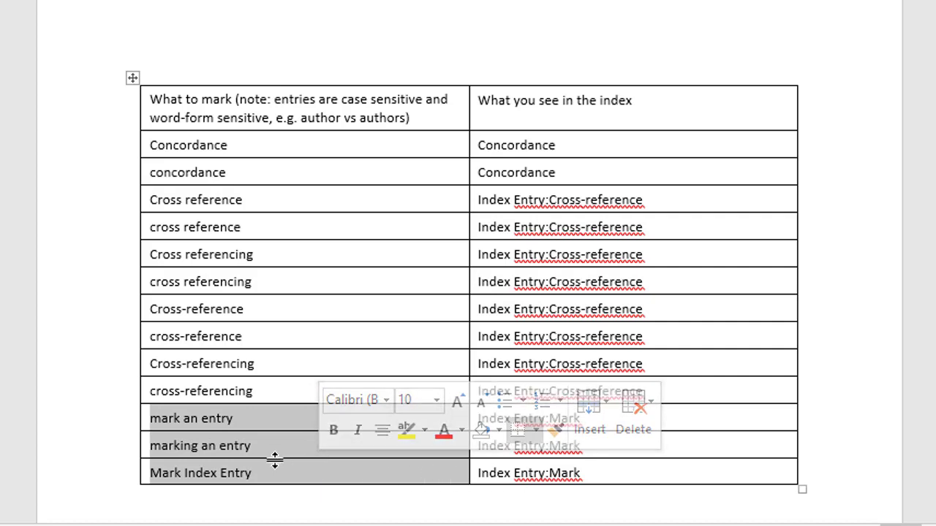
{"action": "left_click", "coordinate": [693, 418]}
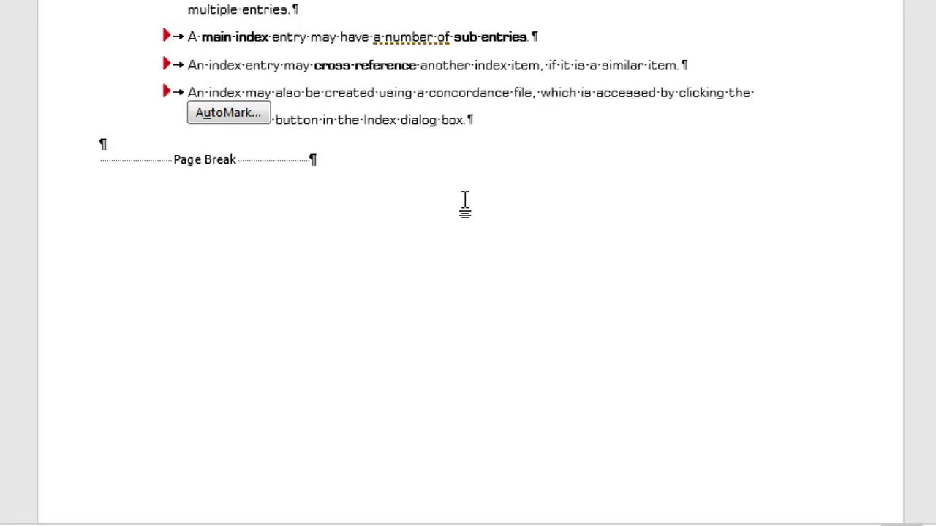
{"action": "scroll", "coordinate": [464, 202], "scroll_direction": "down", "scroll_amount": 15}
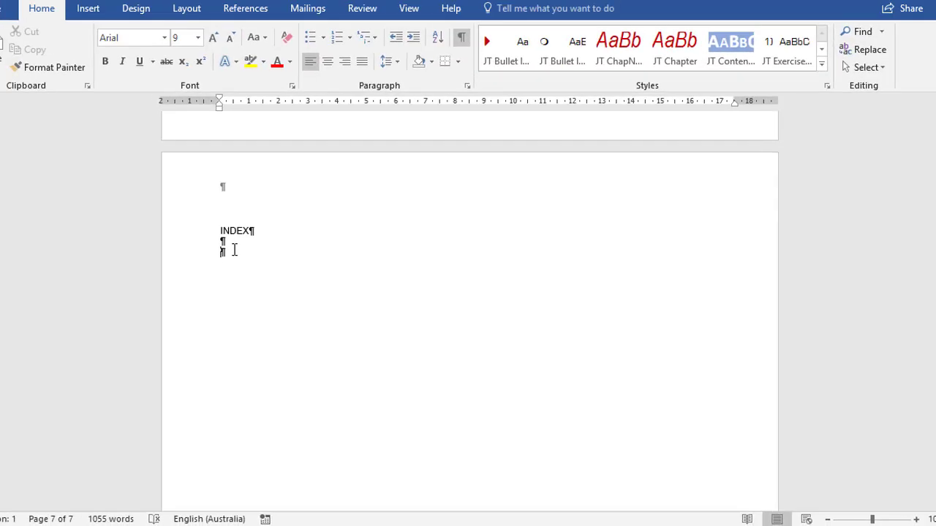
AutoMark index entries using the Concordance example.docx file from the Word Index folder
{"action": "left_click", "coordinate": [257, 39]}
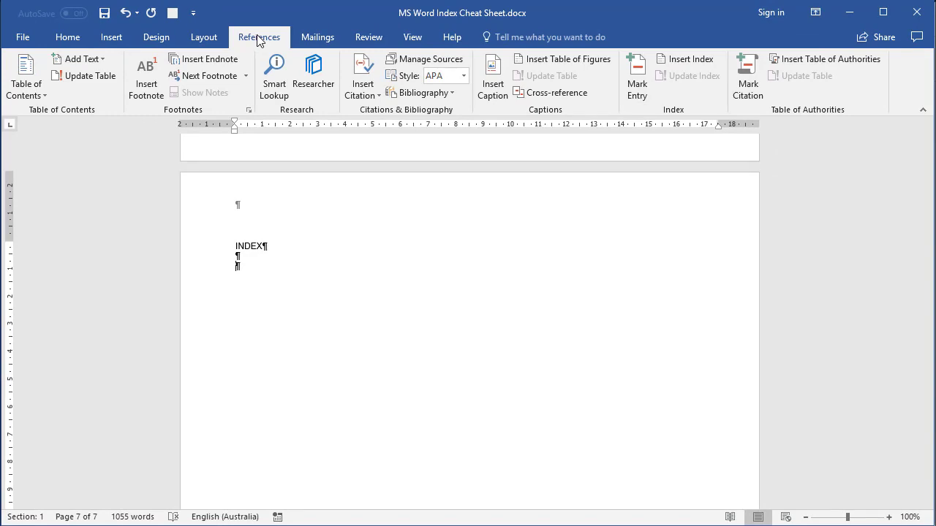
{"action": "left_click", "coordinate": [687, 59]}
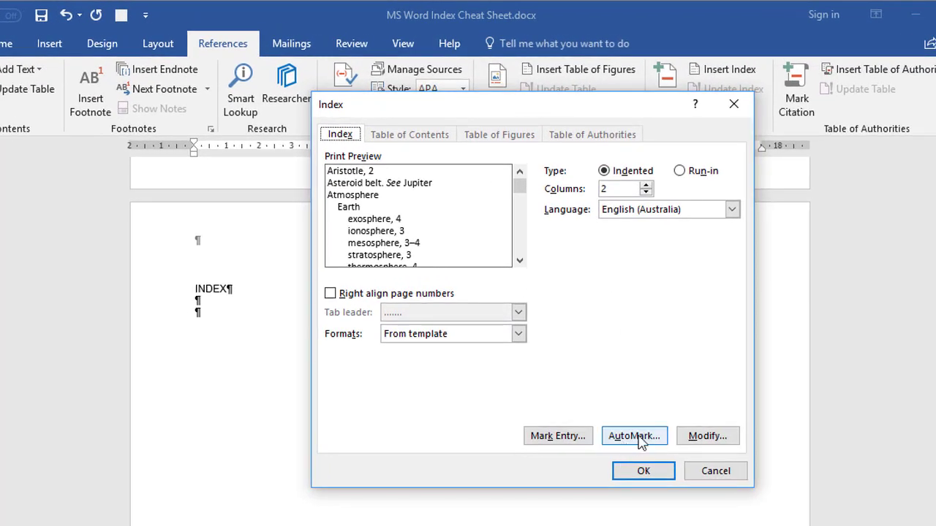
{"action": "left_click", "coordinate": [639, 437]}
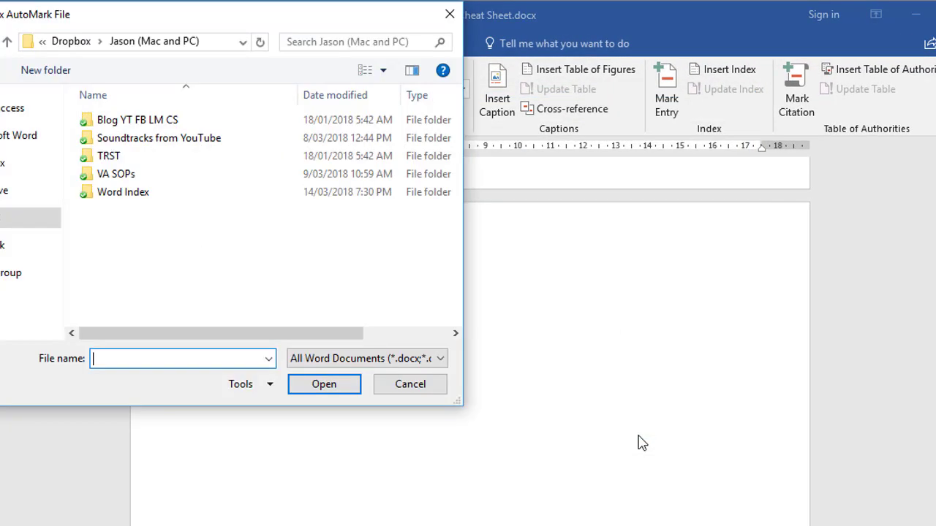
{"action": "double_click", "coordinate": [126, 193]}
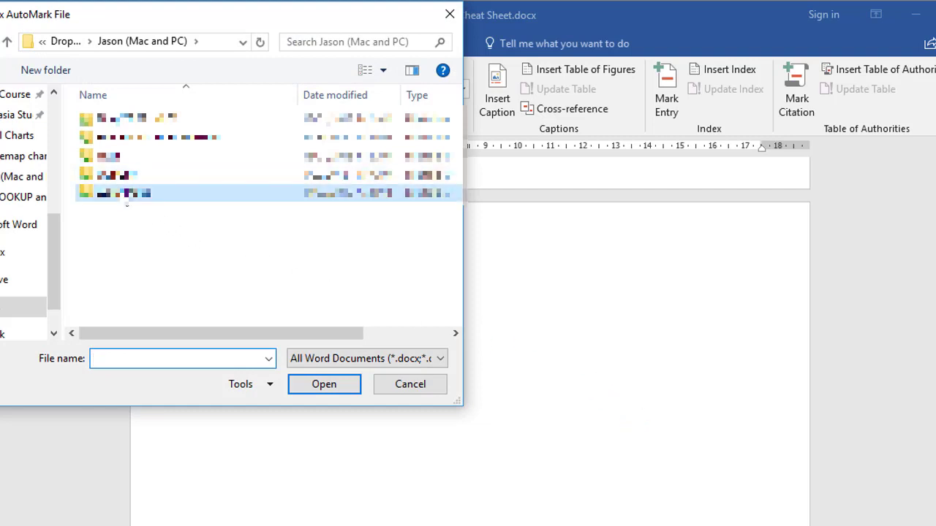
{"action": "left_click", "coordinate": [151, 121]}
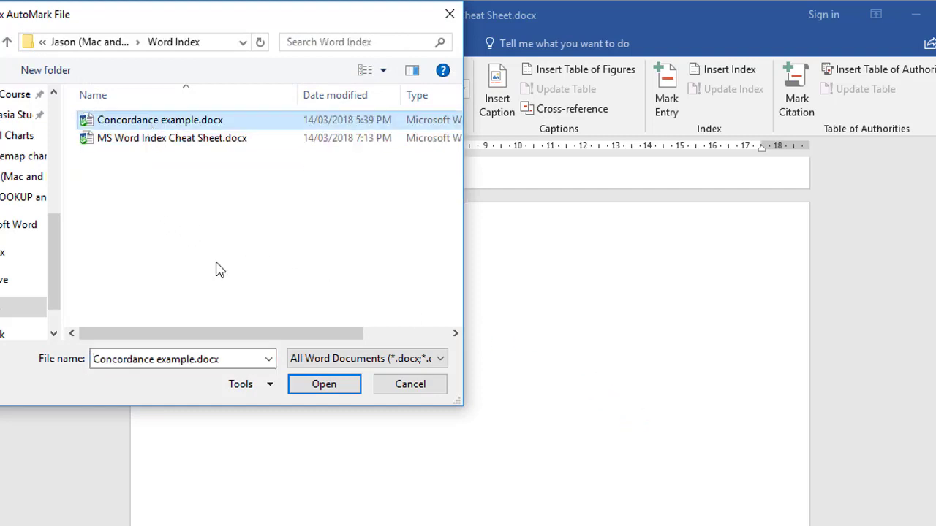
{"action": "left_click", "coordinate": [308, 379]}
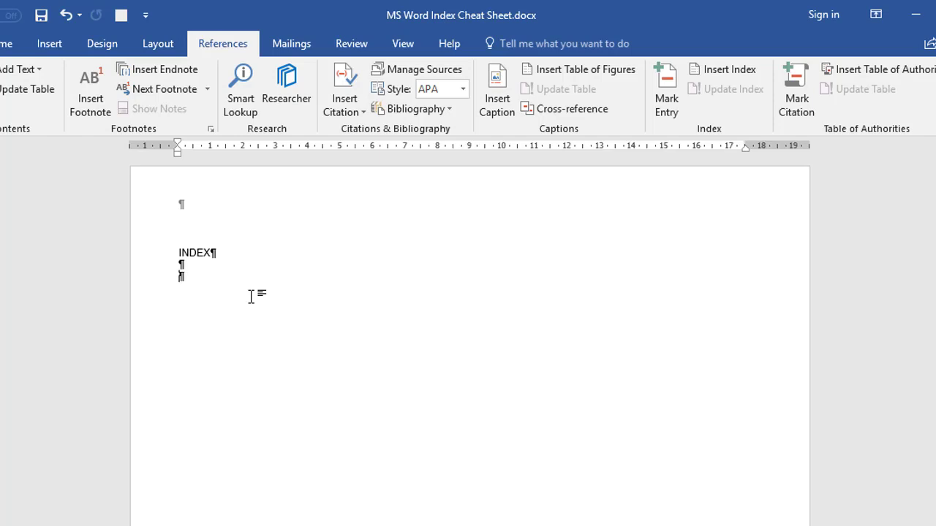
Insert the index under INDEX using the Bulleted format
{"action": "left_click", "coordinate": [724, 74]}
{"action": "left_click", "coordinate": [517, 333]}
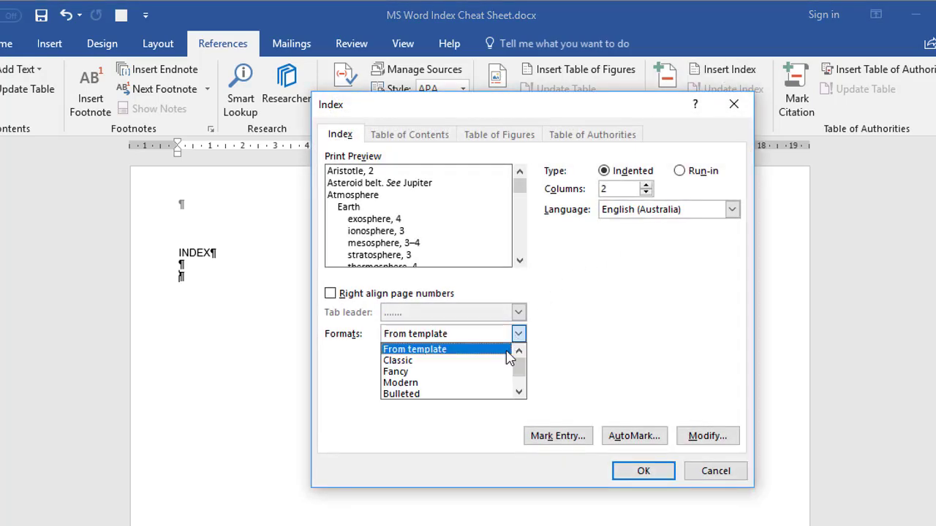
{"action": "left_click", "coordinate": [497, 393]}
{"action": "left_click", "coordinate": [643, 472]}
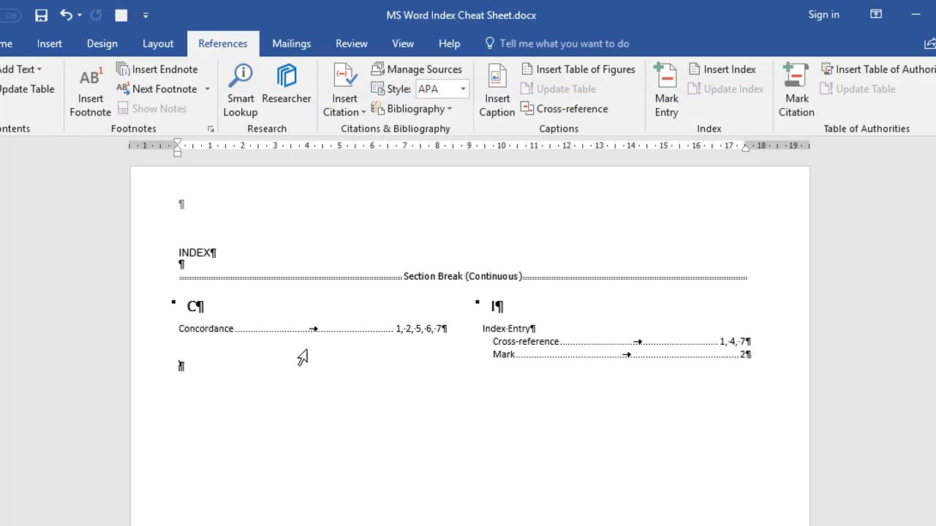